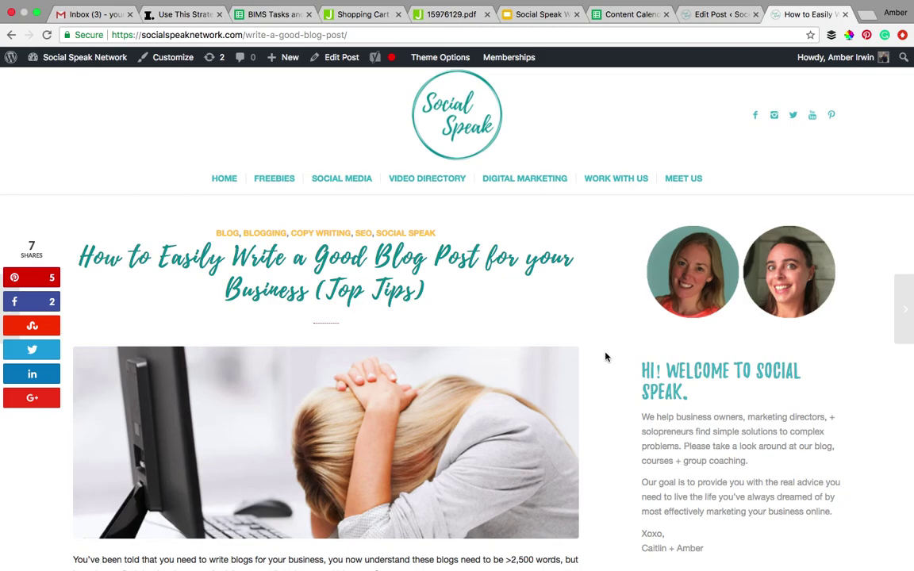
# - Review the blog post's title, categories, featured image and introduction, through the section about writing on a topic you know
pyautogui.scroll(-1, 605, 357)
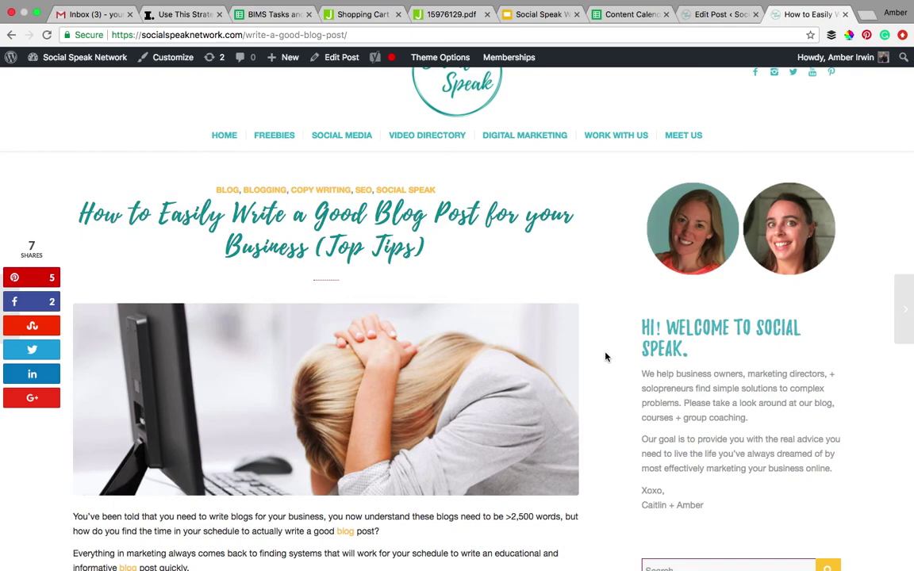
pyautogui.scroll(-1, 606, 357)
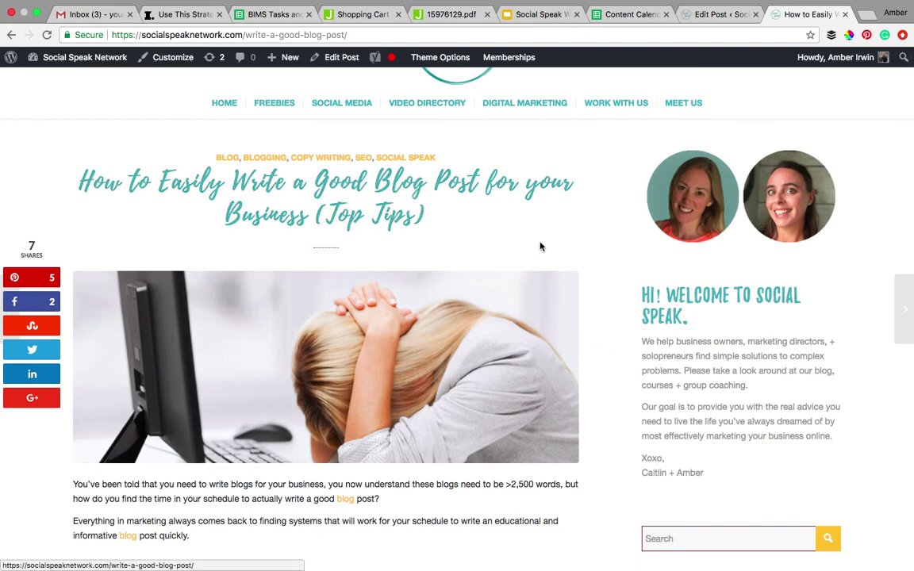
pyautogui.scroll(-7, 536, 242)
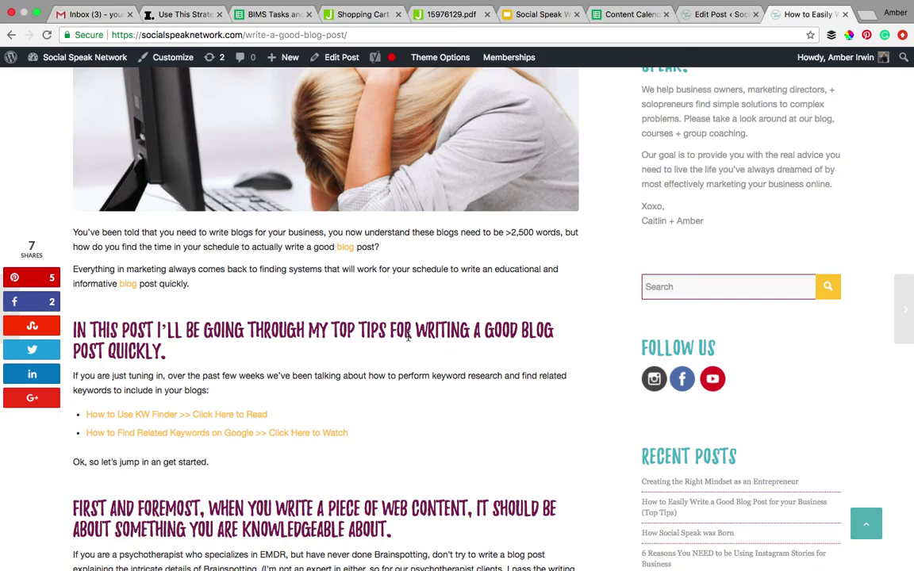
pyautogui.scroll(3, 408, 337)
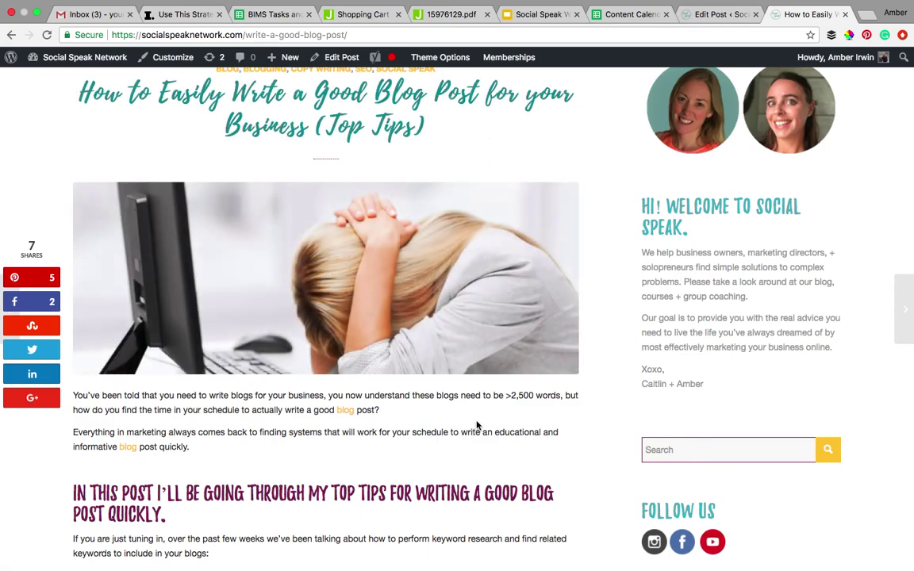
pyautogui.scroll(2, 477, 426)
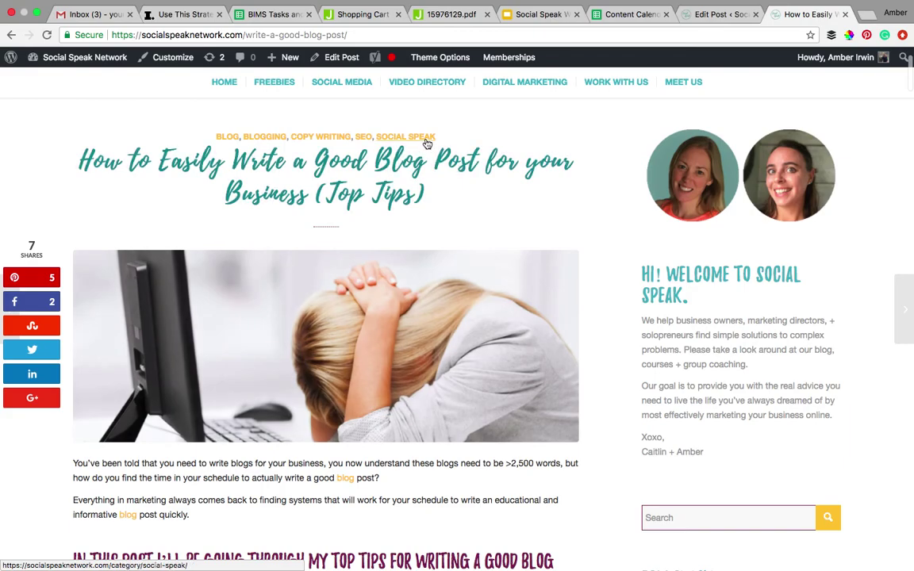
pyautogui.scroll(-5, 433, 203)
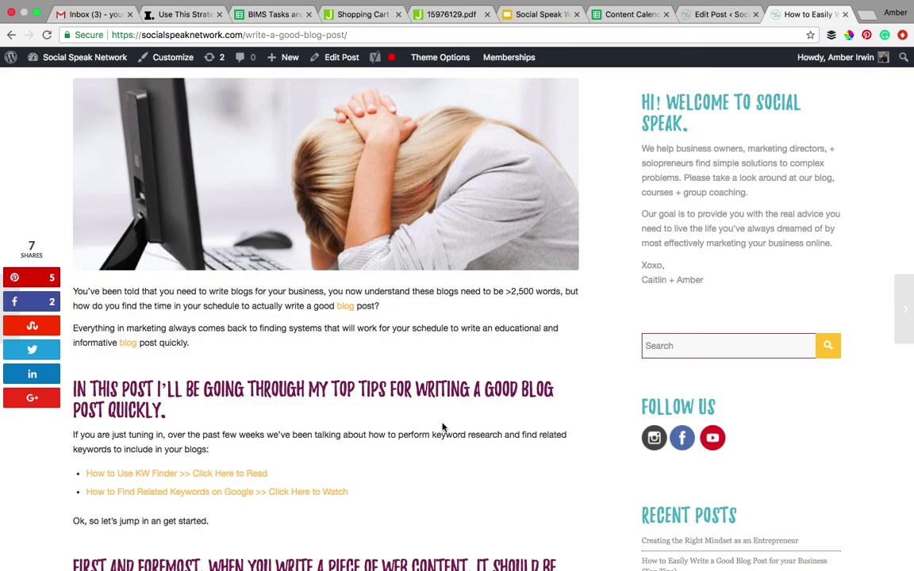
pyautogui.scroll(-2, 443, 427)
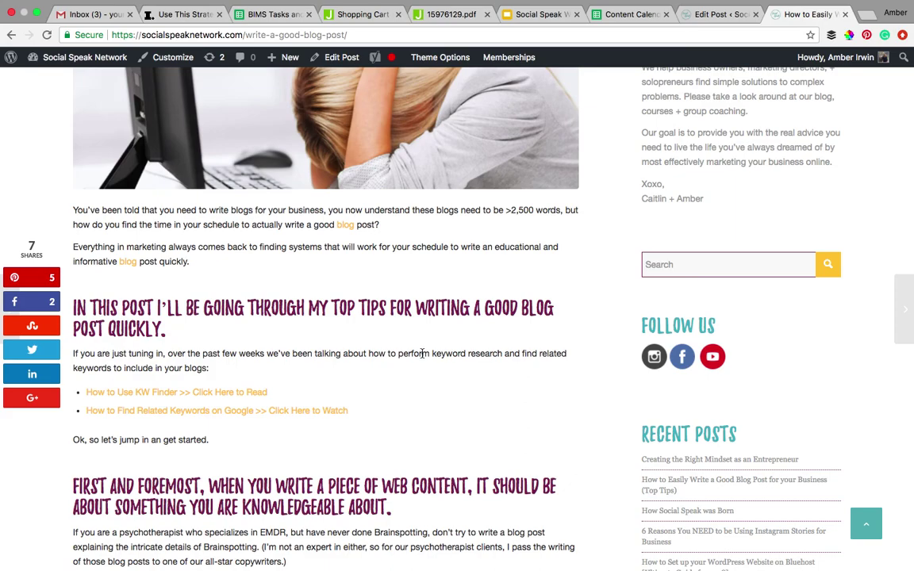
pyautogui.scroll(-1, 422, 353)
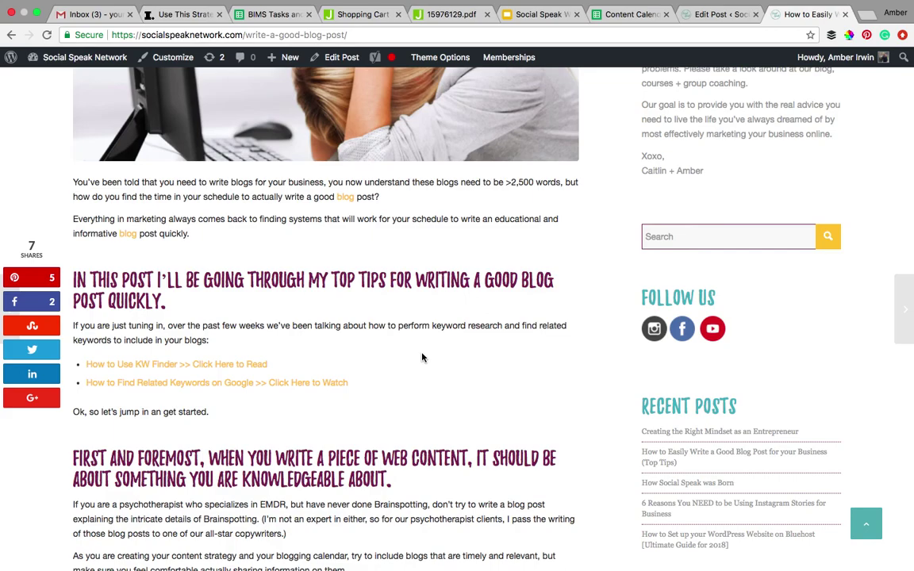
pyautogui.scroll(-3, 421, 357)
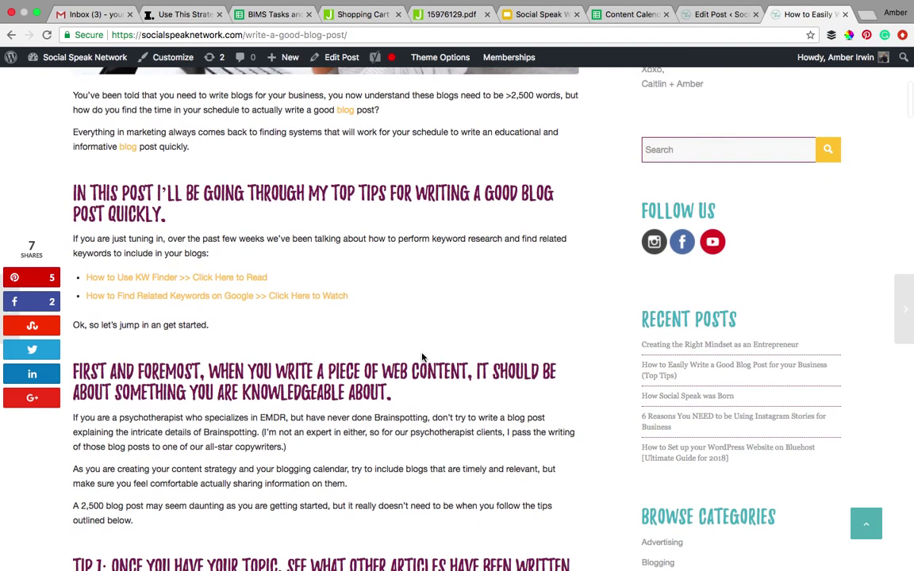
pyautogui.scroll(-1, 422, 357)
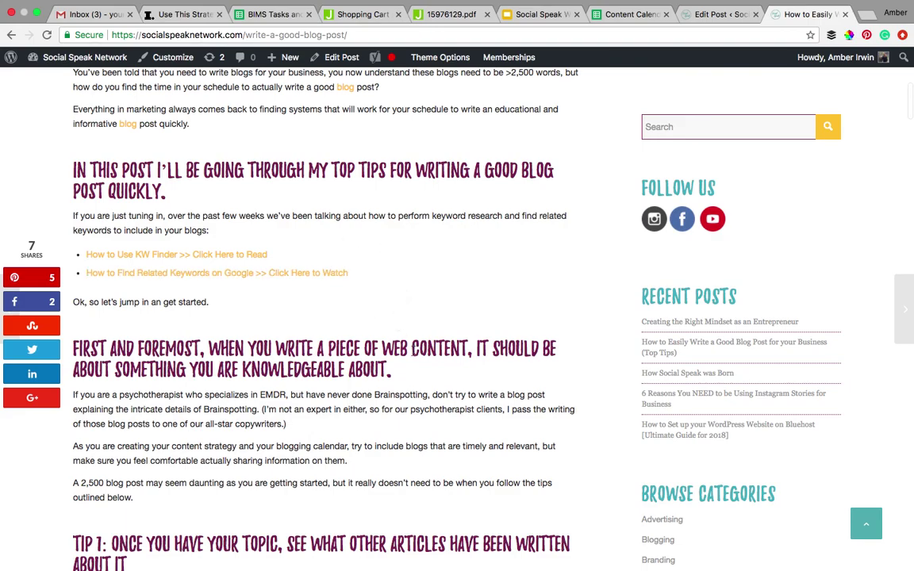
pyautogui.scroll(-3, 418, 397)
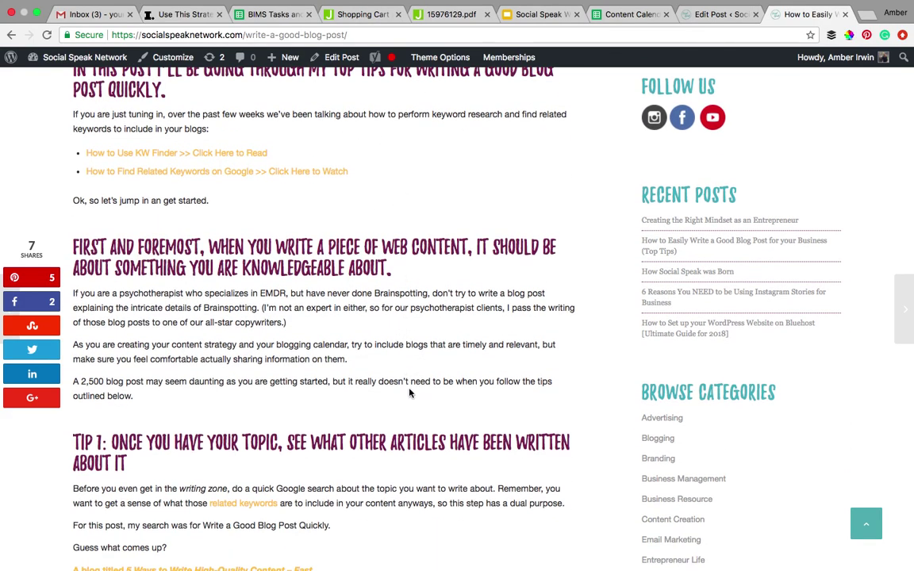
# - Read Tip 1 on researching existing articles, including the Copyblogger example, the outline notes and the keyword training sign-up form
pyautogui.scroll(-5, 409, 392)
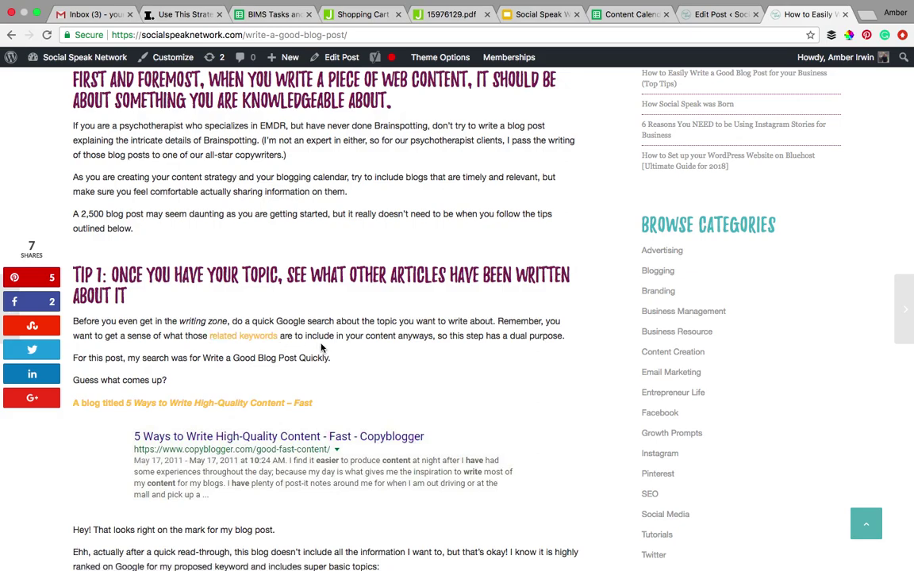
pyautogui.scroll(-3, 321, 347)
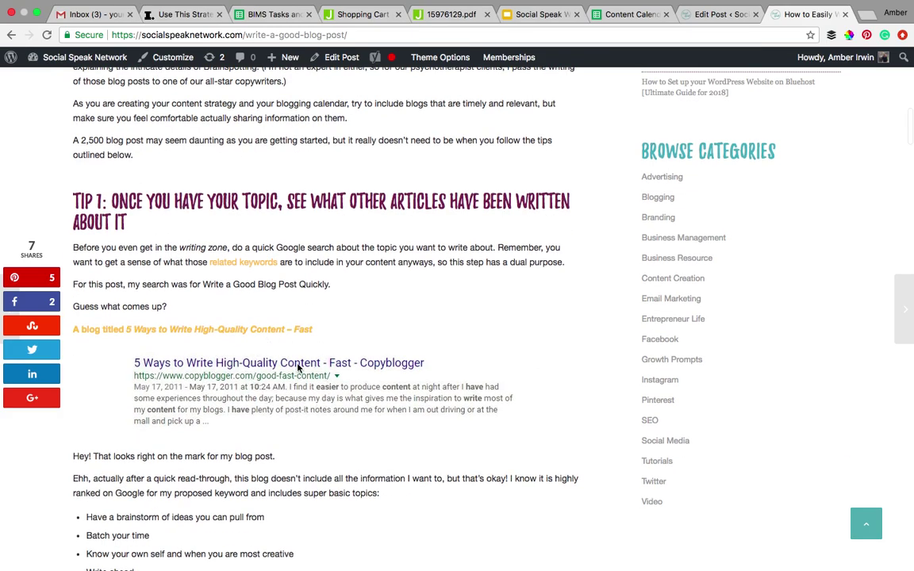
pyautogui.scroll(-5, 311, 452)
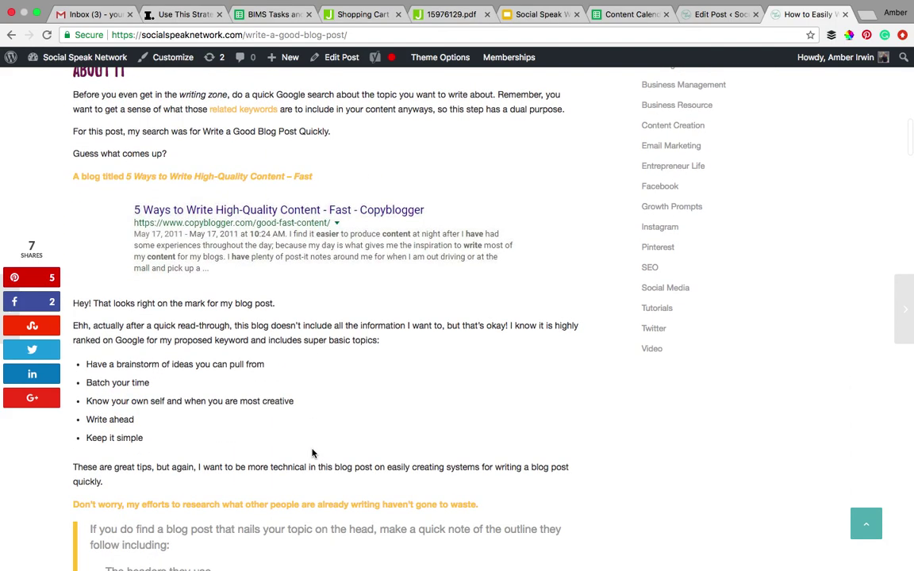
pyautogui.scroll(-5, 172, 431)
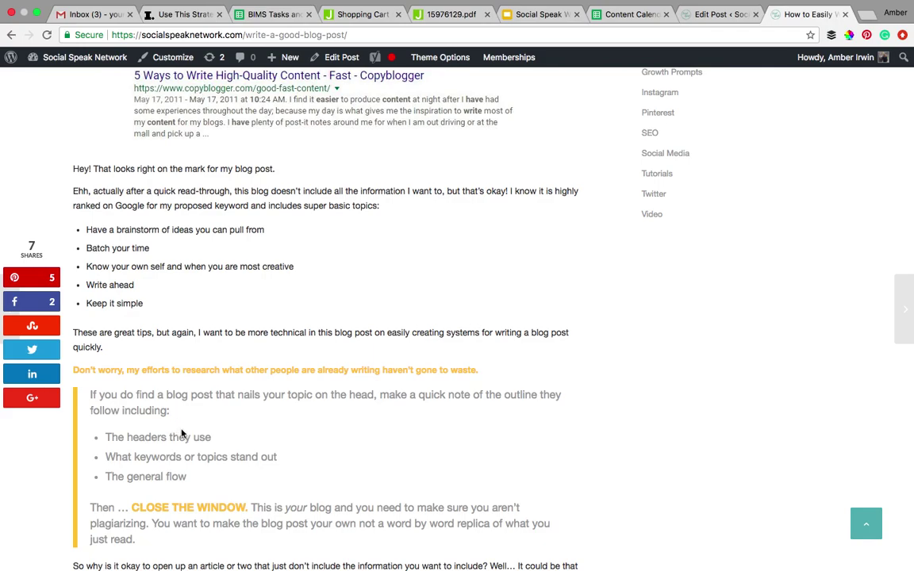
pyautogui.scroll(-3, 248, 438)
pyautogui.scroll(-7, 249, 437)
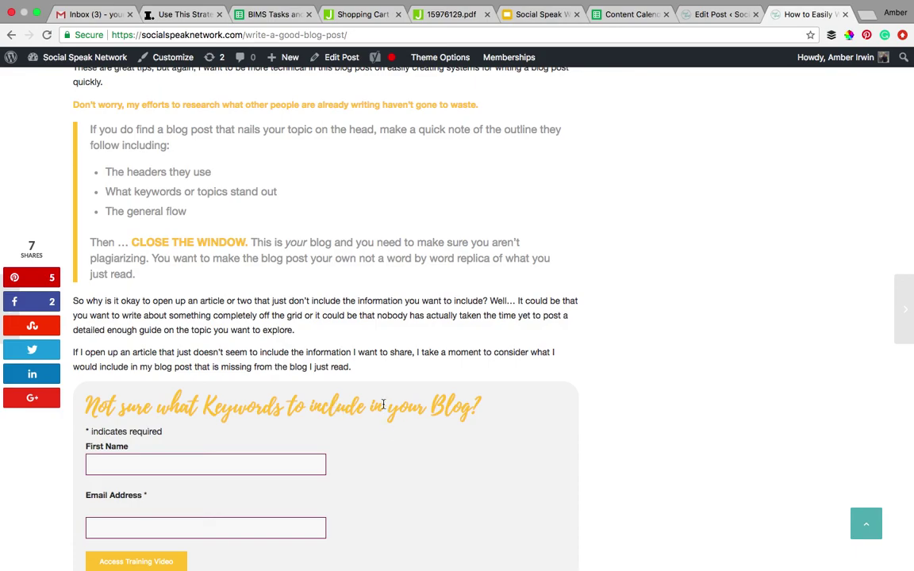
pyautogui.scroll(-3, 387, 473)
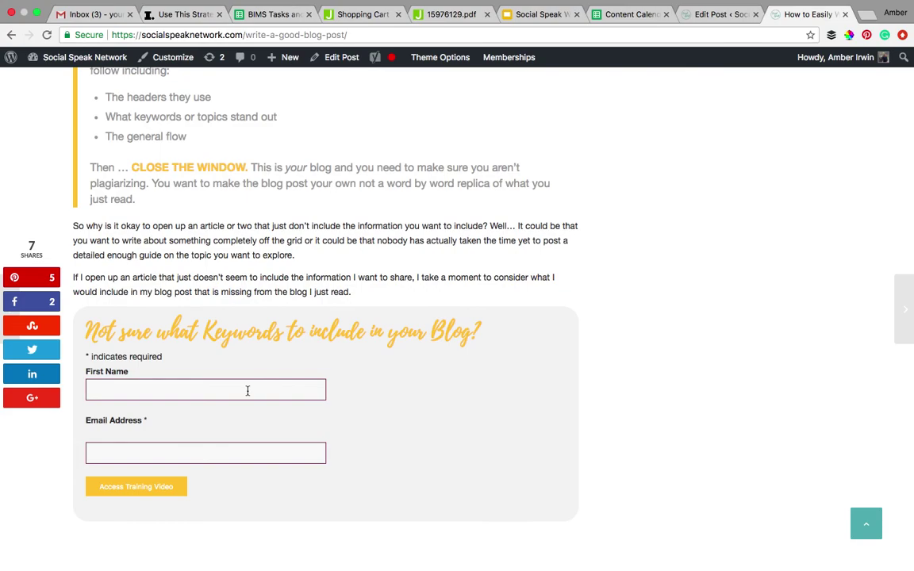
# - Read through Tips 2 to 4 on noting missing content, writing an outline and batching your time
pyautogui.scroll(-5, 247, 393)
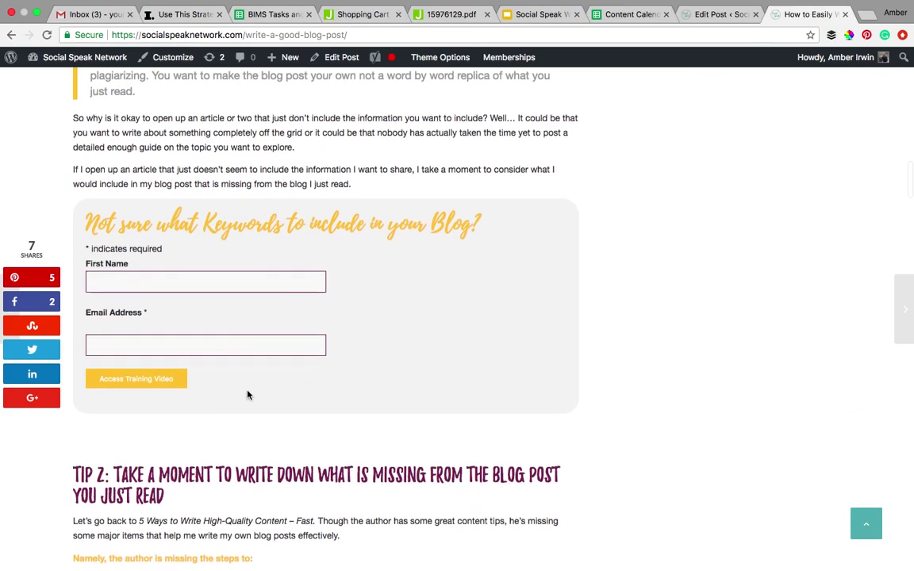
pyautogui.scroll(-2, 247, 394)
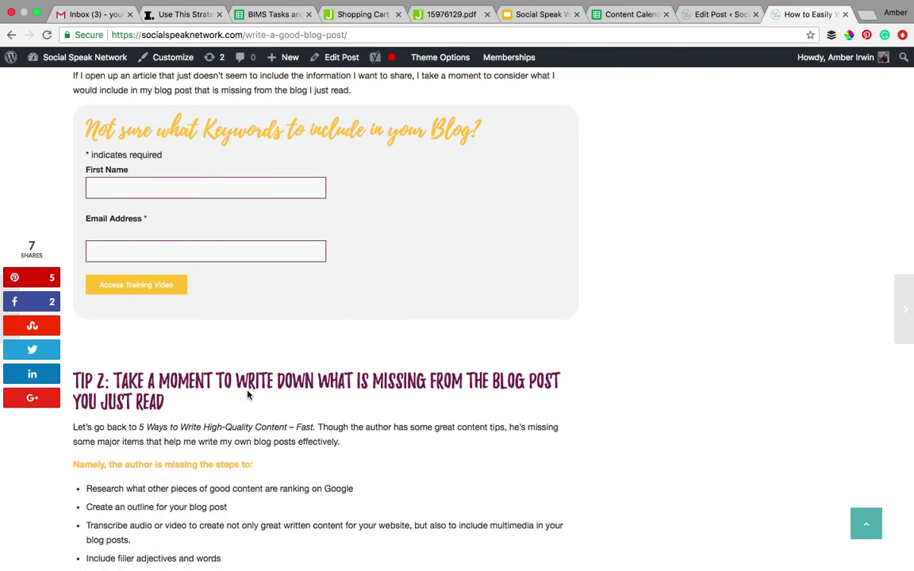
pyautogui.scroll(-8, 250, 407)
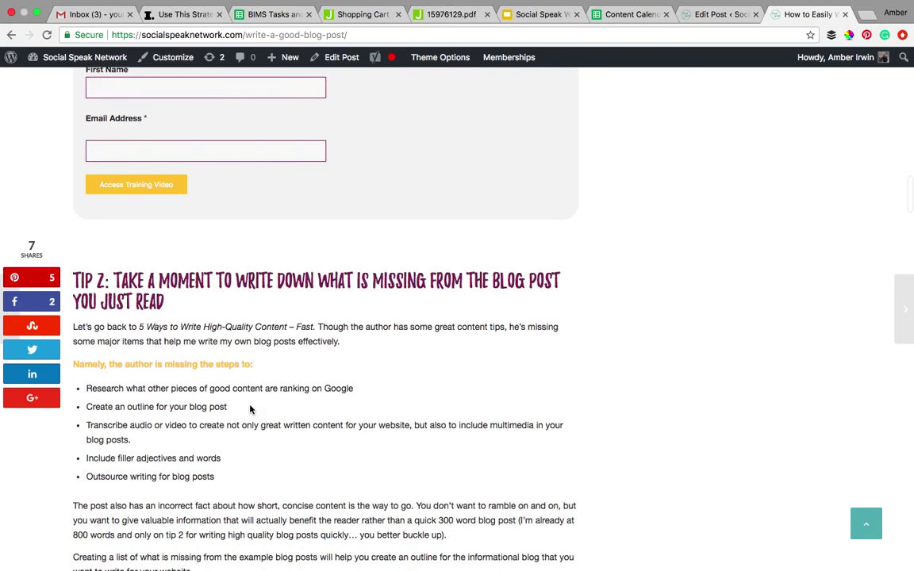
pyautogui.scroll(-7, 251, 408)
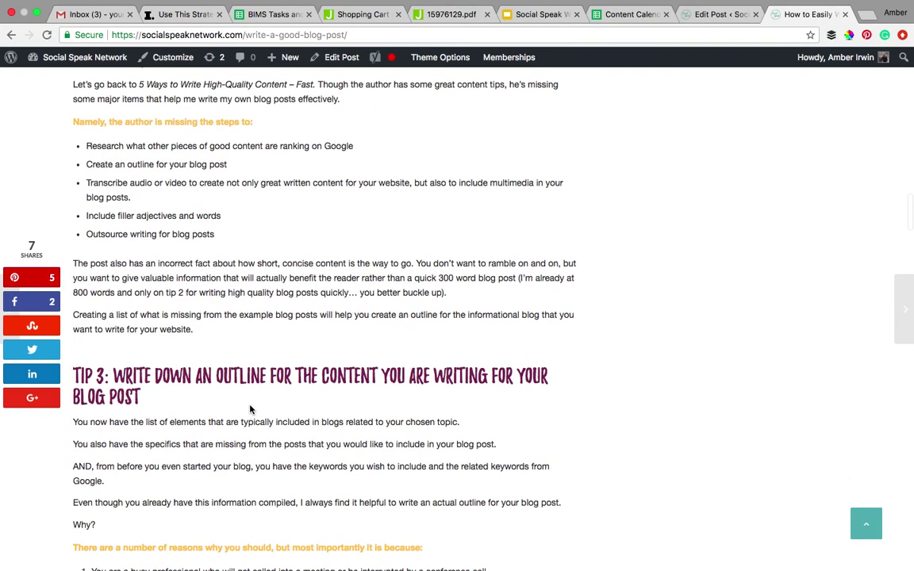
pyautogui.scroll(-5, 250, 405)
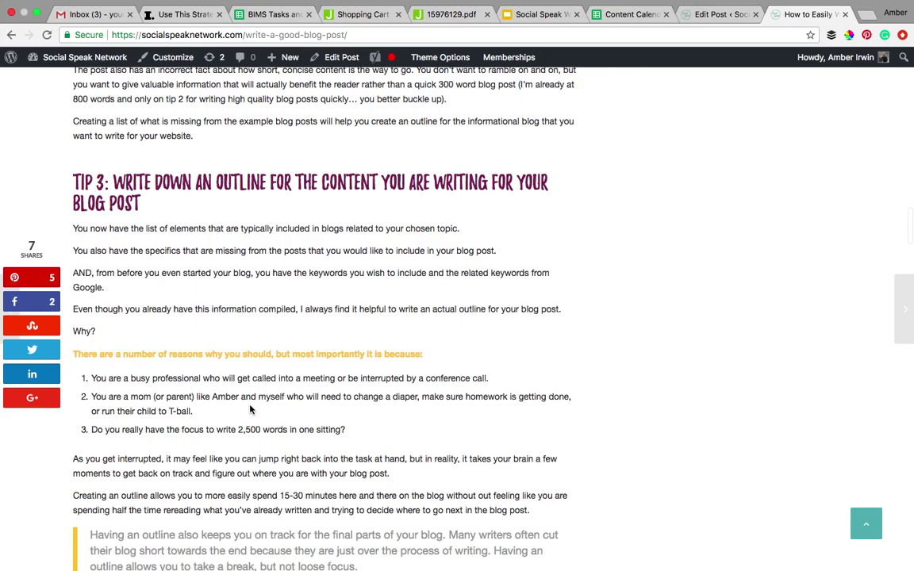
pyautogui.scroll(-5, 250, 405)
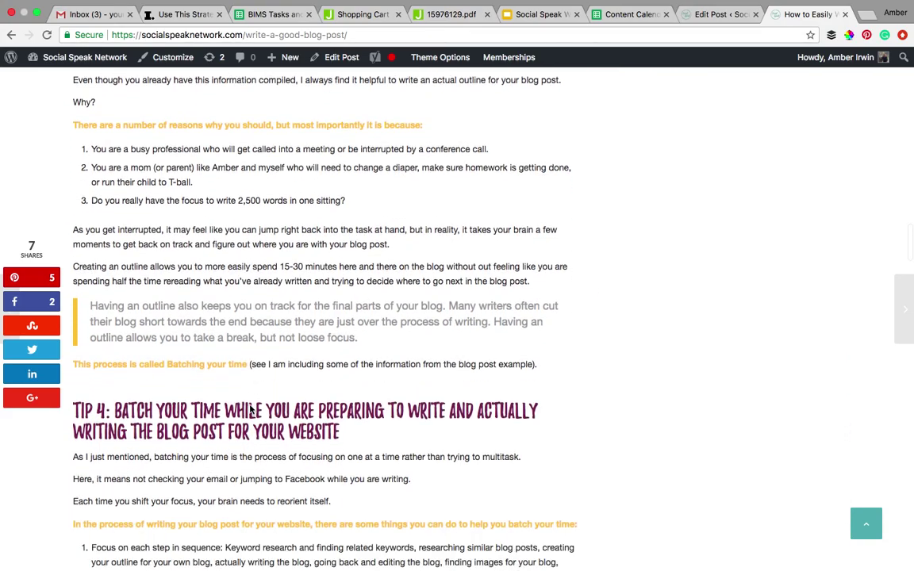
pyautogui.scroll(-3, 250, 405)
pyautogui.scroll(-11, 249, 406)
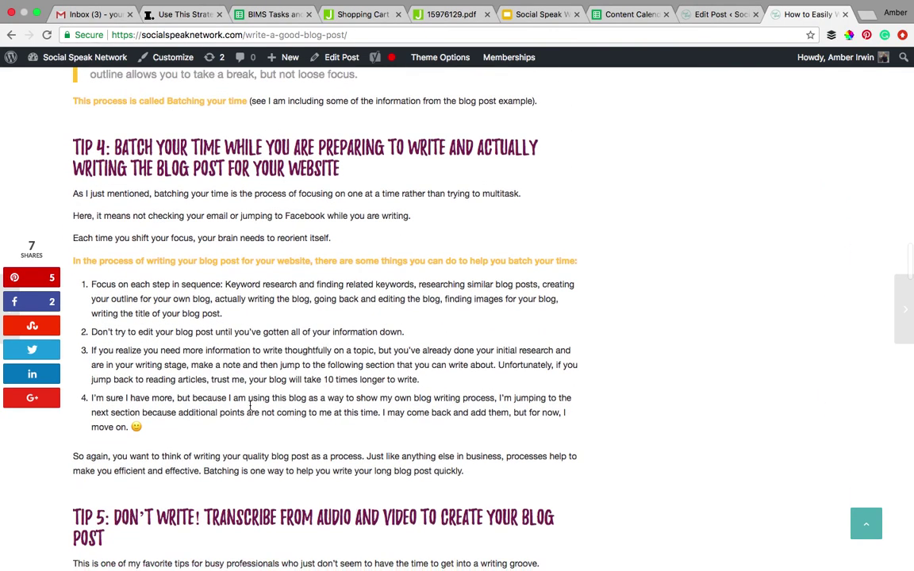
pyautogui.scroll(-3, 250, 405)
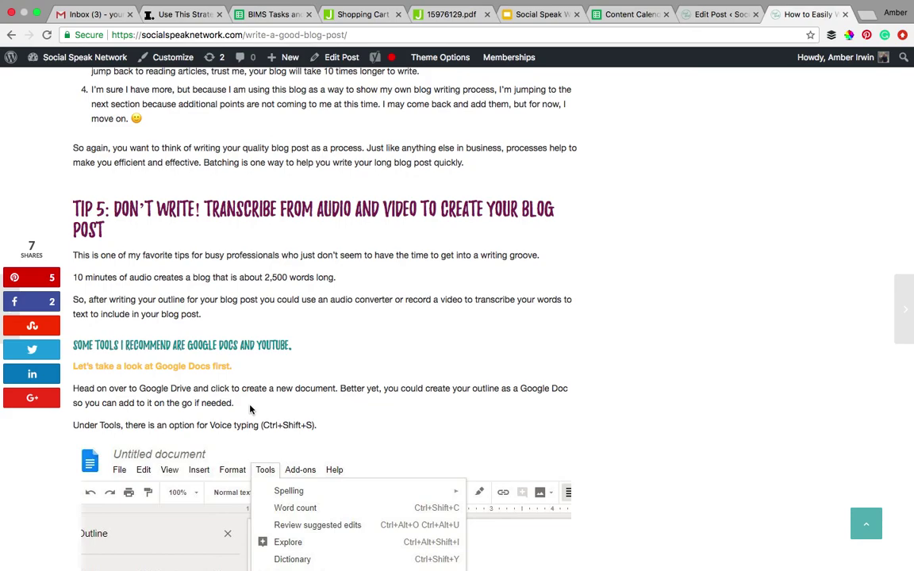
# - Revisit the Tip 4 batching list and examine Tip 5's instructions for transcribing with Google Docs voice typing
pyautogui.scroll(9, 250, 409)
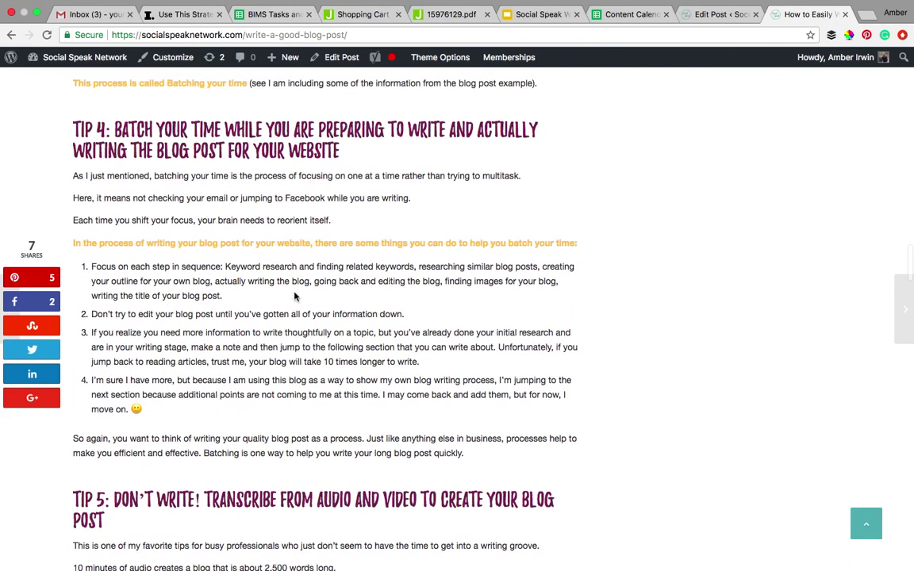
pyautogui.scroll(-3, 293, 419)
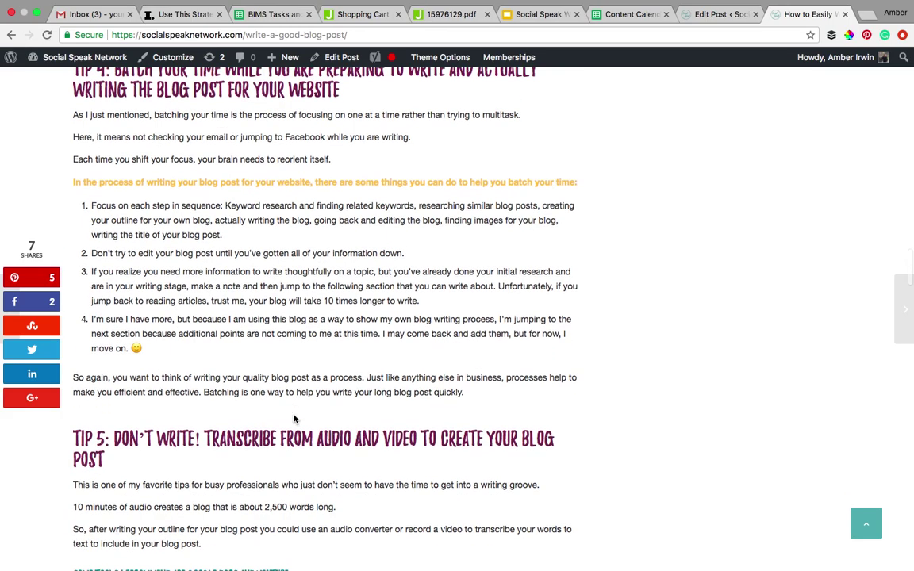
pyautogui.scroll(-1, 293, 419)
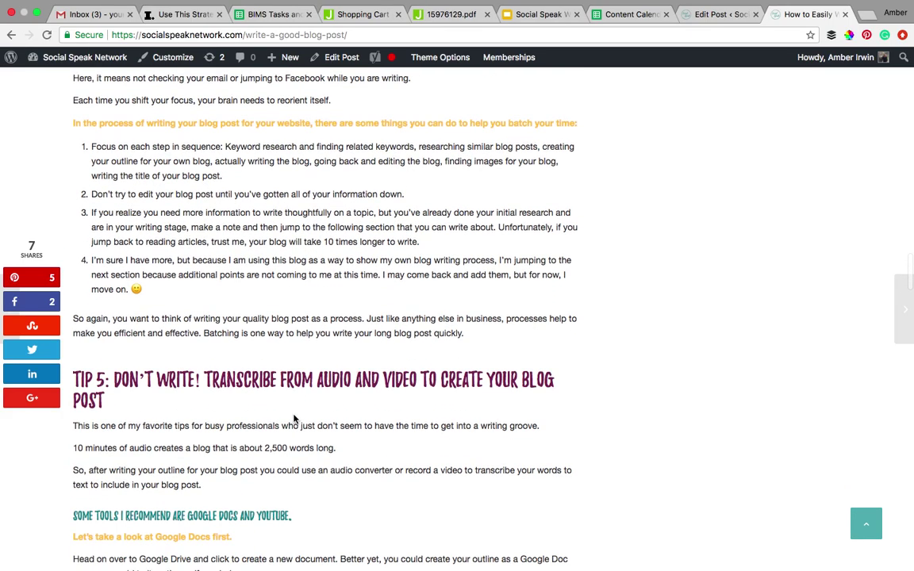
pyautogui.scroll(-3, 294, 419)
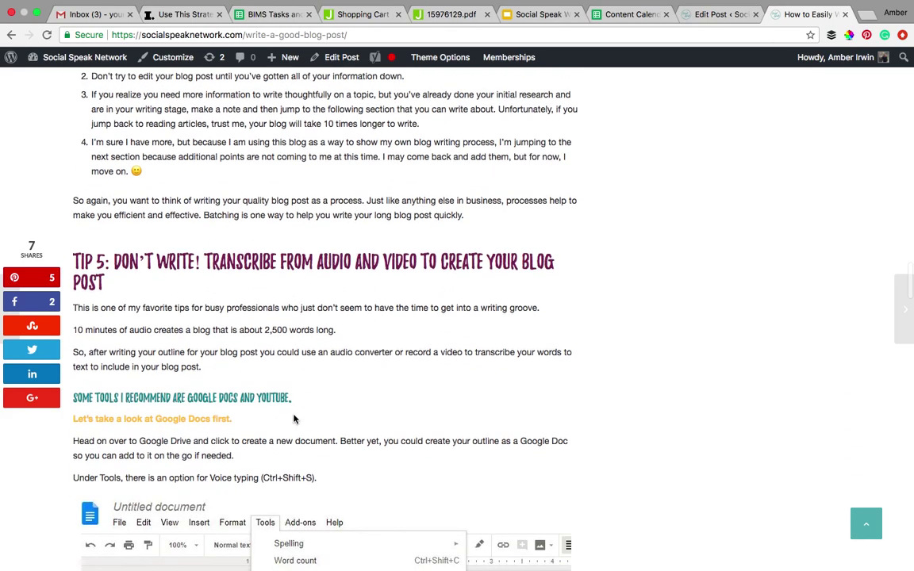
pyautogui.scroll(-4, 293, 419)
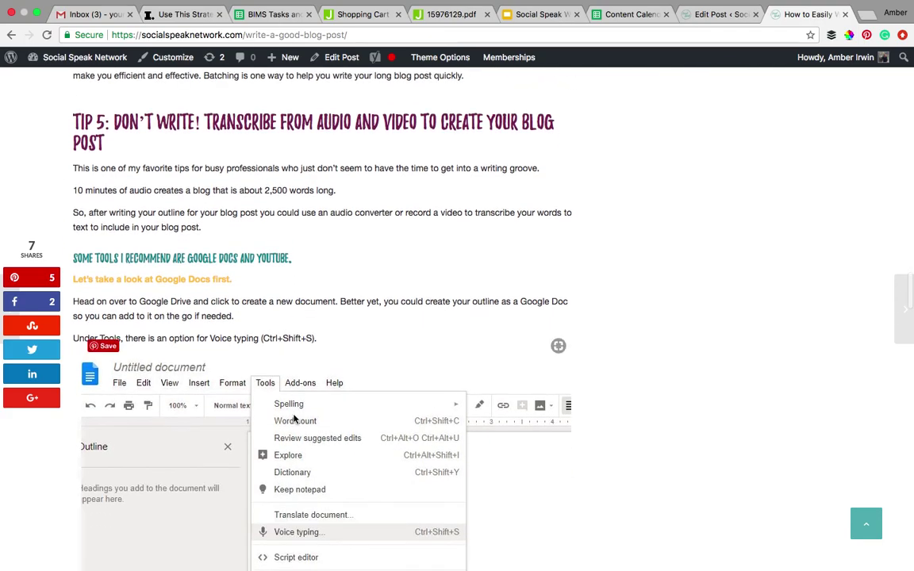
pyautogui.scroll(-5, 293, 419)
pyautogui.scroll(-2, 293, 418)
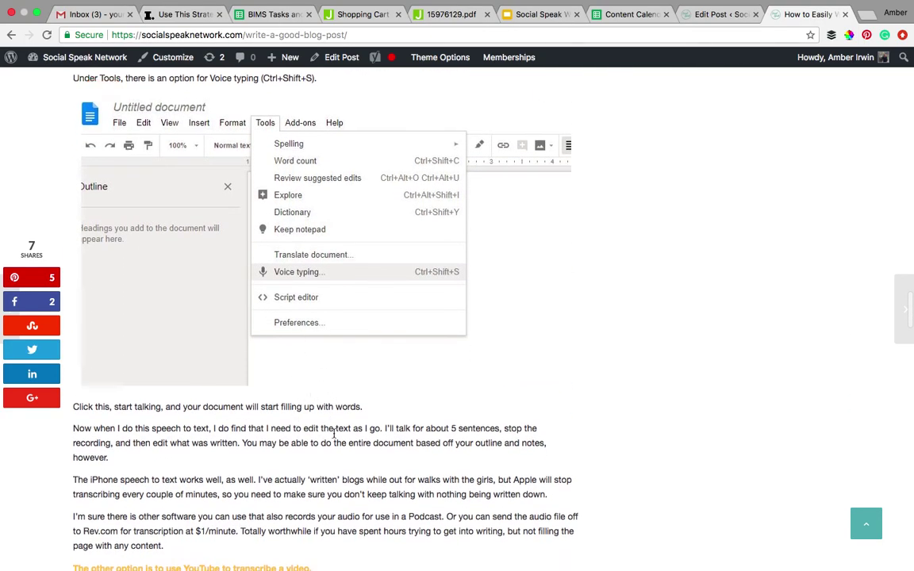
# - Examine the Tip 5 instructions and screenshots for transcribing a video with YouTube subtitles and downloading them as .srt
pyautogui.scroll(-3, 334, 436)
pyautogui.scroll(-5, 334, 437)
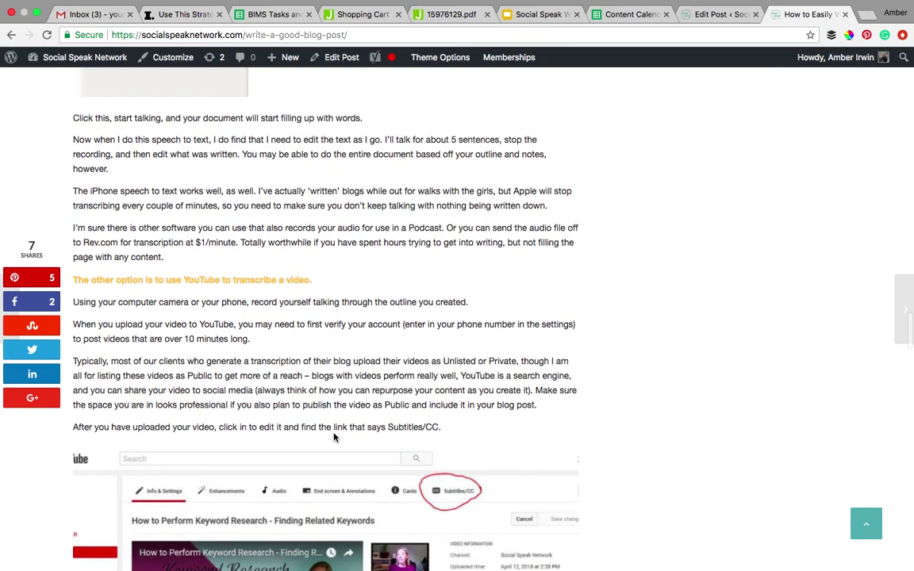
pyautogui.scroll(-1, 334, 436)
pyautogui.scroll(-2, 334, 436)
pyautogui.scroll(-5, 333, 436)
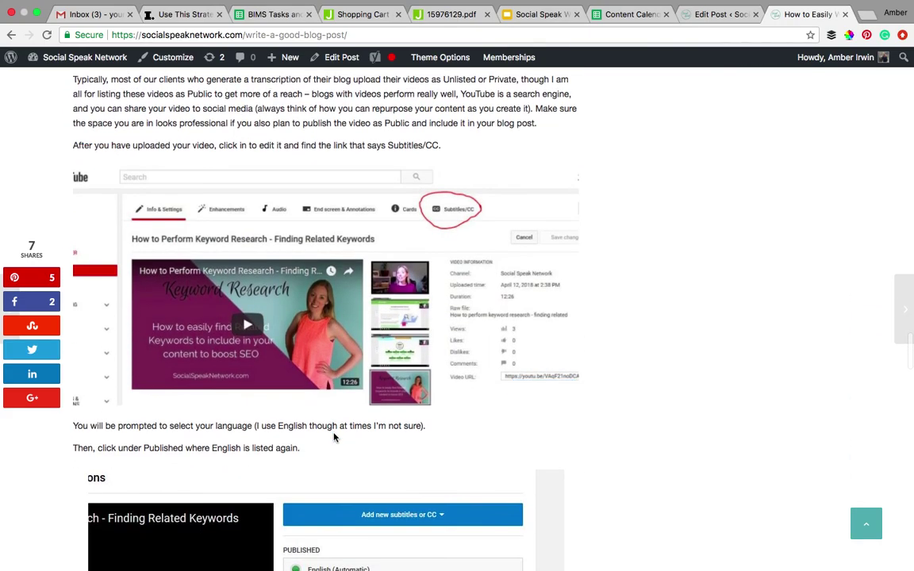
pyautogui.scroll(-9, 333, 437)
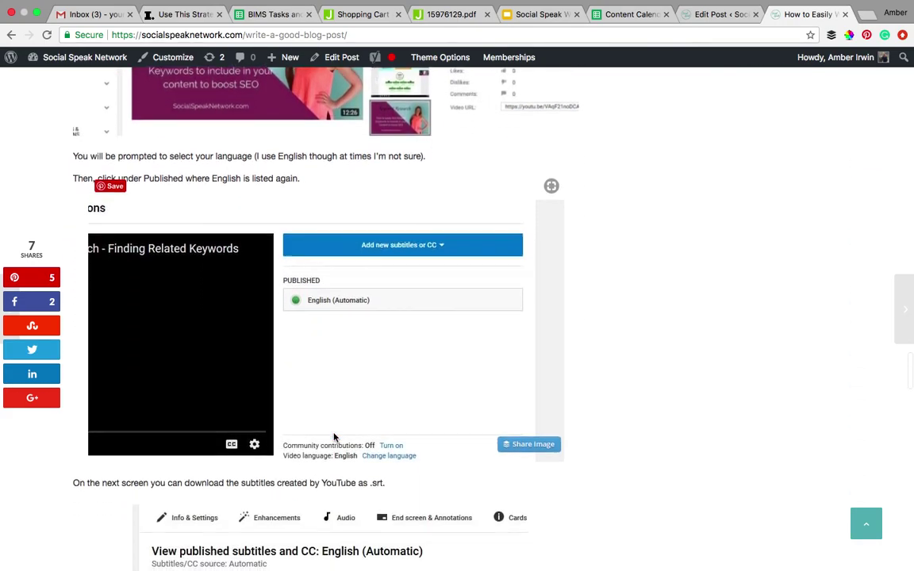
pyautogui.scroll(-3, 333, 437)
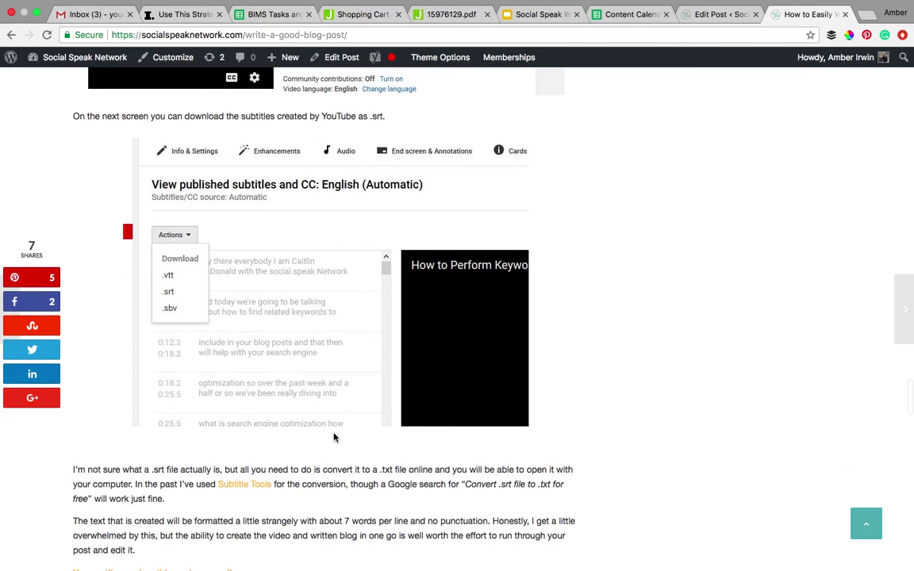
# - Read Tip 6 on outsourcing blog writing and examine the "How to Write a Good Blog Post for Your Business" graphic below it
pyautogui.scroll(-9, 334, 433)
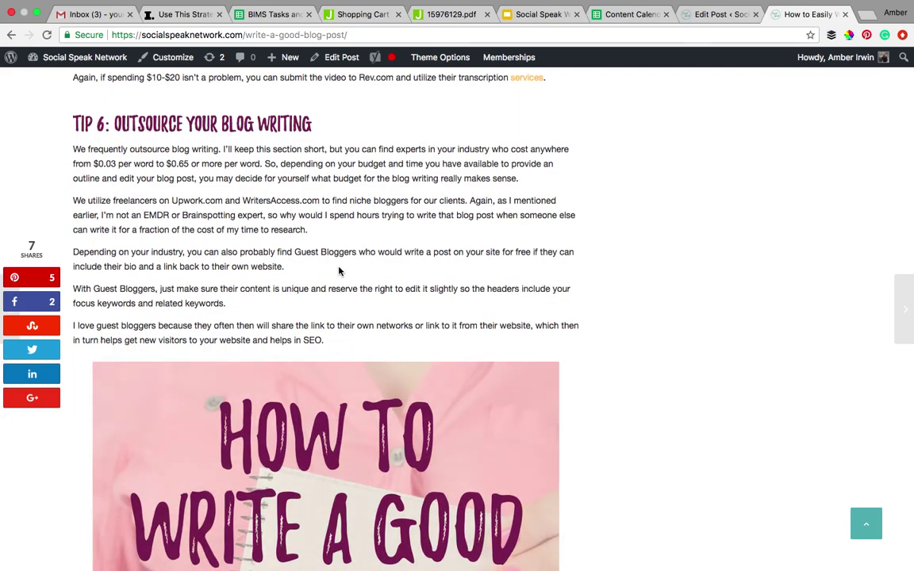
pyautogui.scroll(-6, 340, 273)
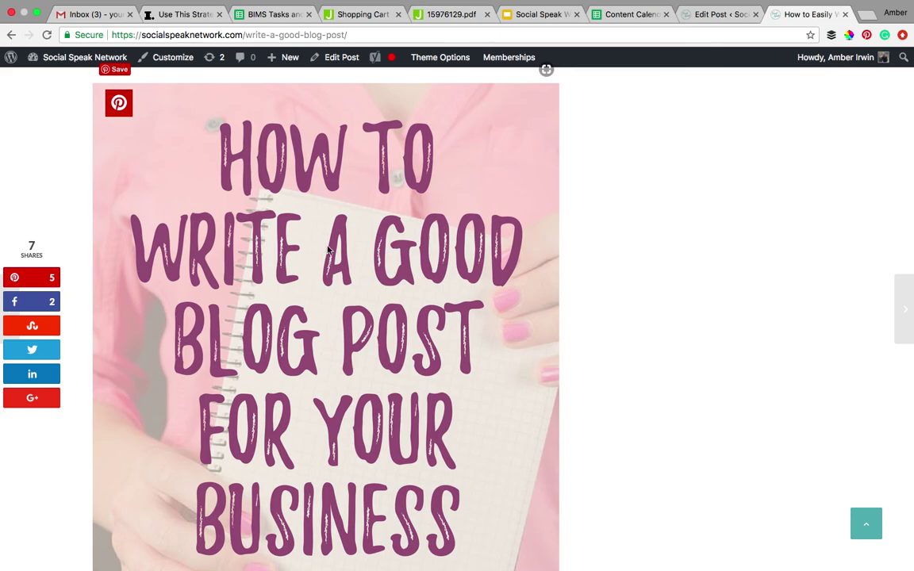
pyautogui.scroll(-1, 335, 329)
pyautogui.scroll(-3, 336, 323)
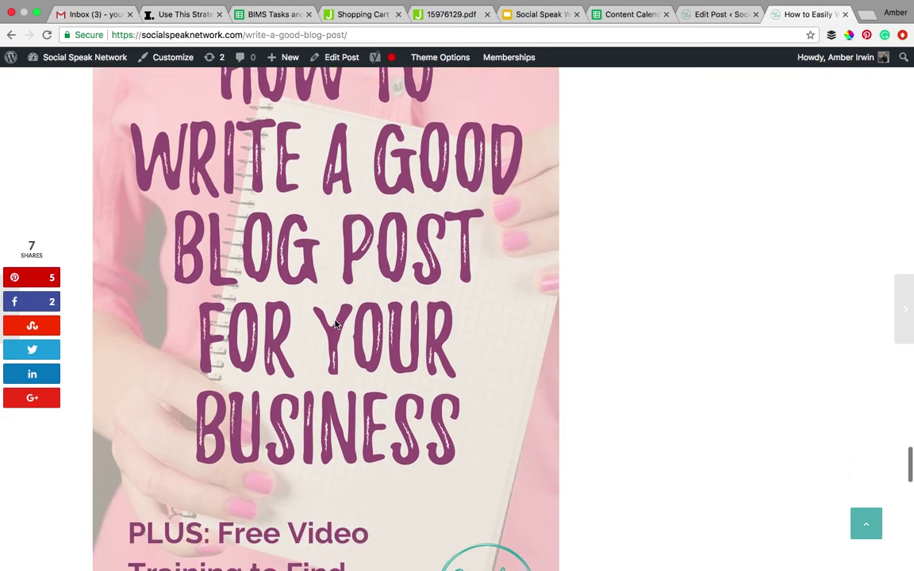
pyautogui.scroll(5, 336, 323)
pyautogui.scroll(-2, 334, 323)
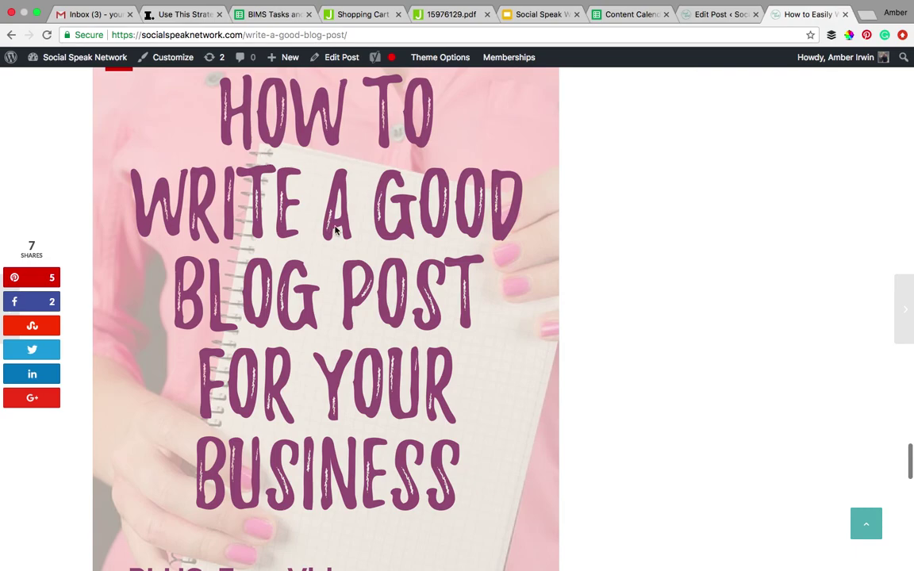
pyautogui.scroll(-2, 322, 356)
pyautogui.scroll(-5, 322, 356)
pyautogui.scroll(3, 264, 394)
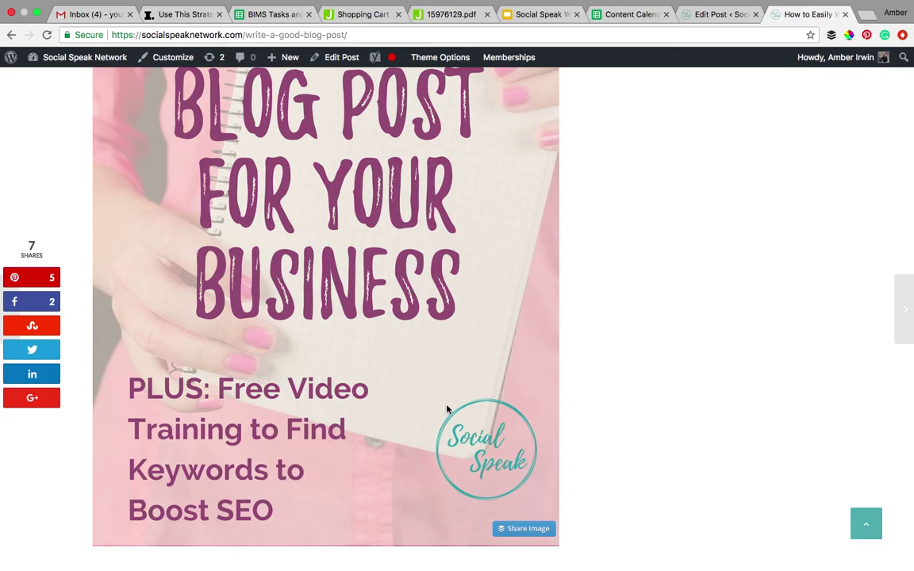
# - Pin the "How to Write a Good Blog Post for Your Business" graphic to the Pinterest board SEO and Blogging Tips and return to the post
pyautogui.scroll(5, 446, 407)
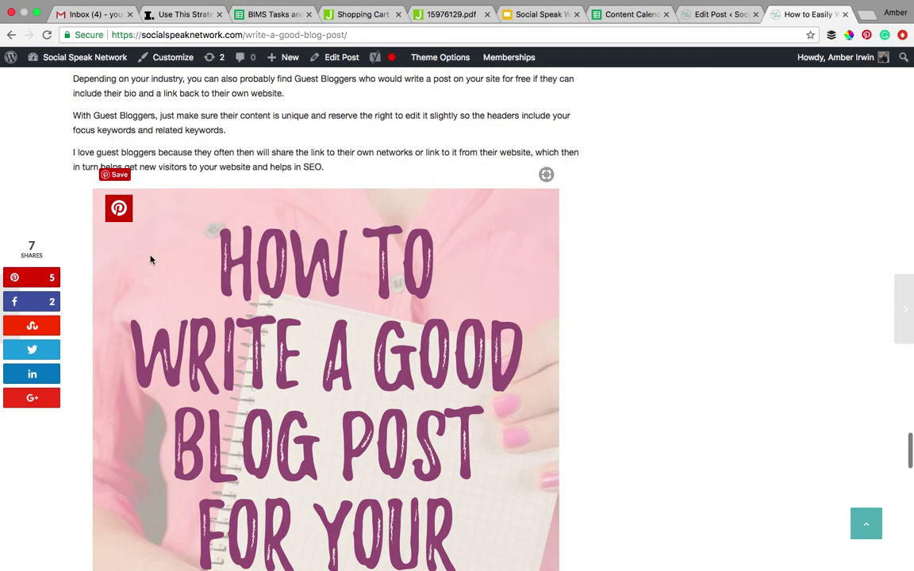
pyautogui.click(119, 210)
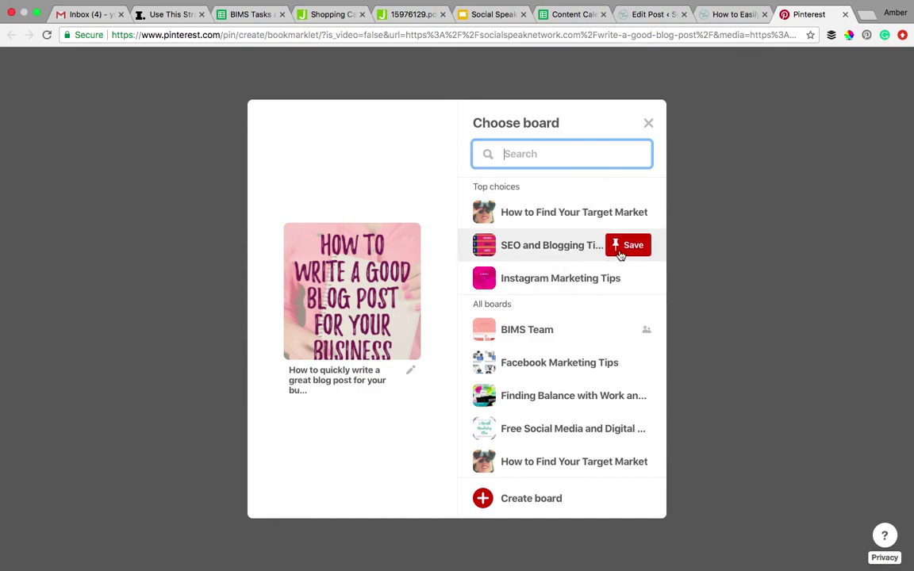
pyautogui.click(619, 253)
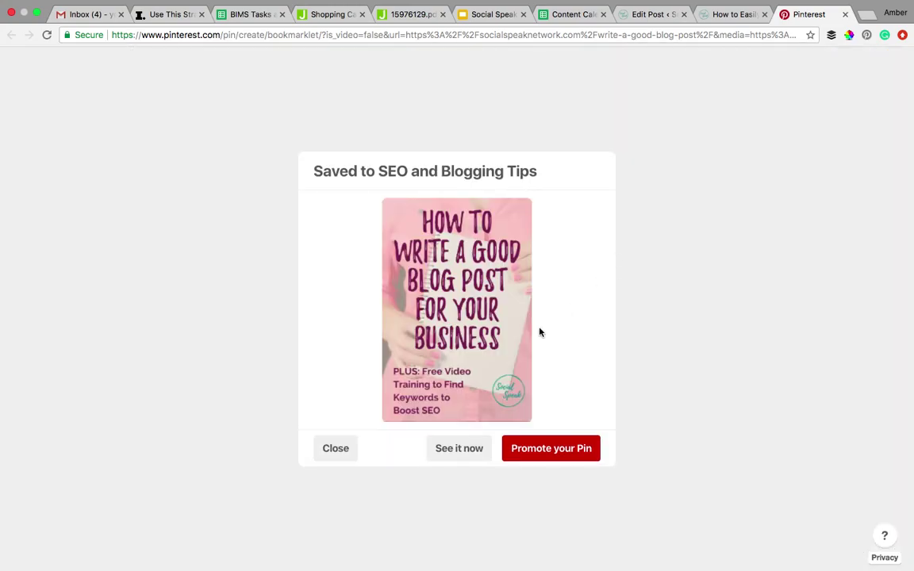
pyautogui.click(334, 448)
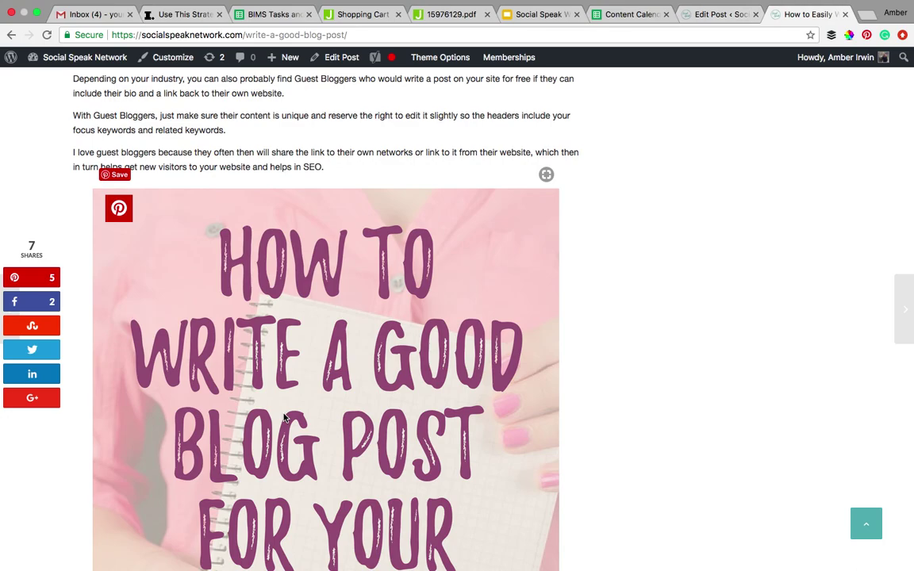
# - Read the Wrap Up section and examine the keyword training sign-up form, tags and sharing options at the post's end
pyautogui.scroll(-3, 284, 418)
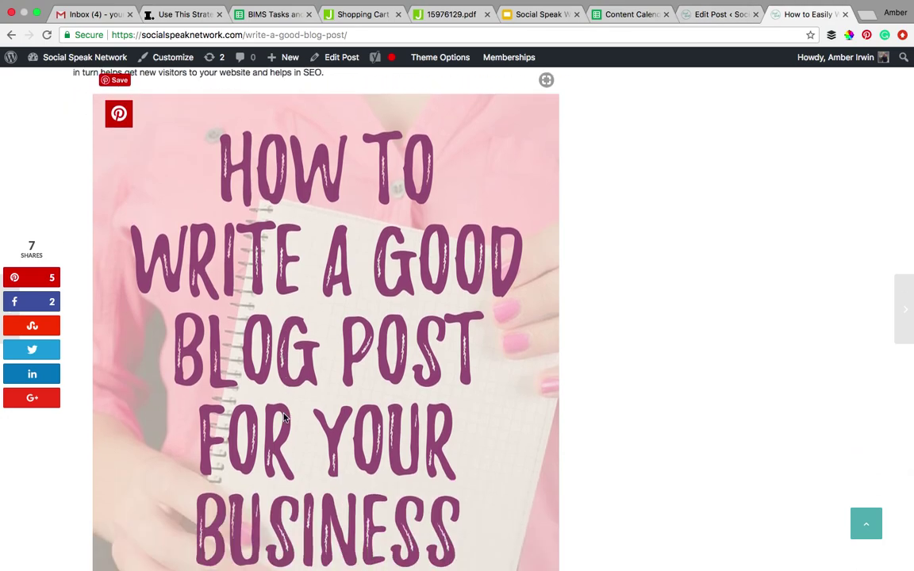
pyautogui.scroll(-5, 285, 418)
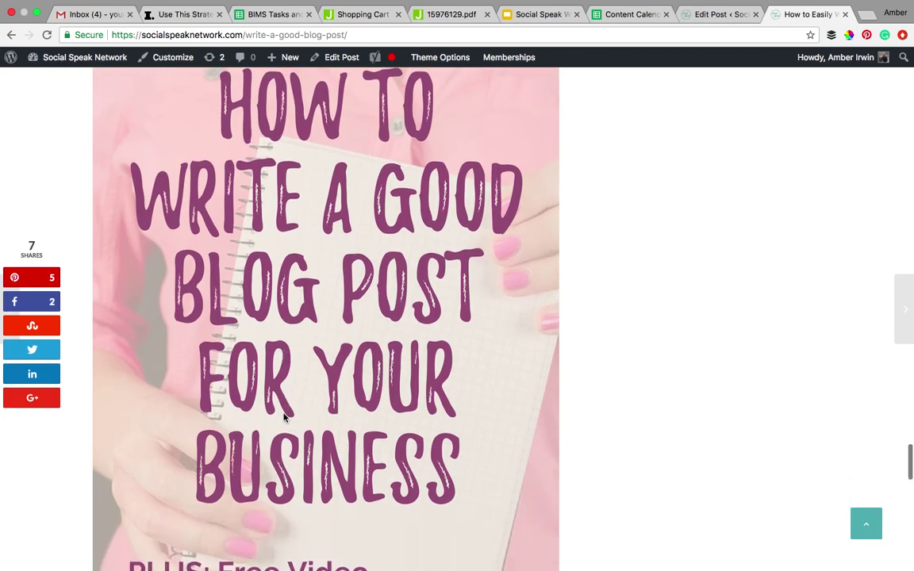
pyautogui.scroll(-4, 285, 418)
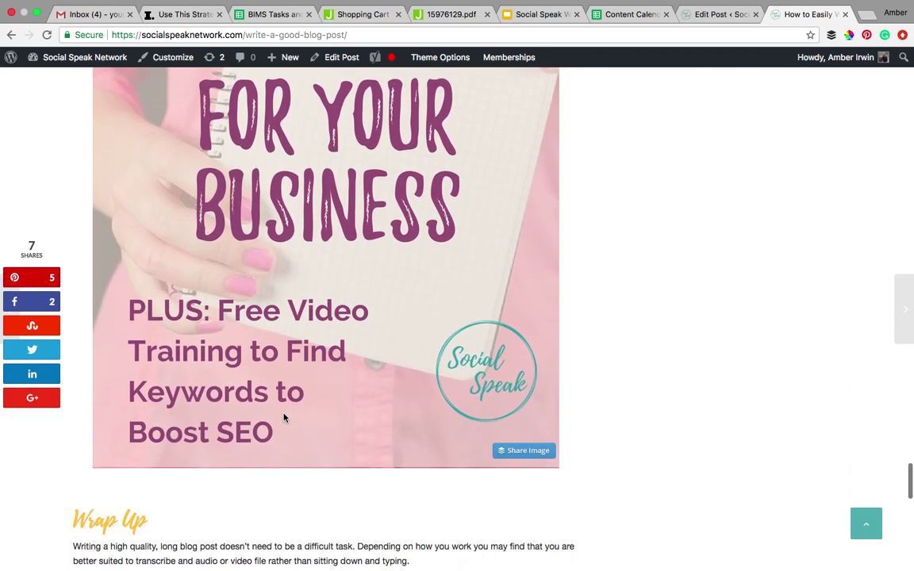
pyautogui.scroll(-6, 285, 418)
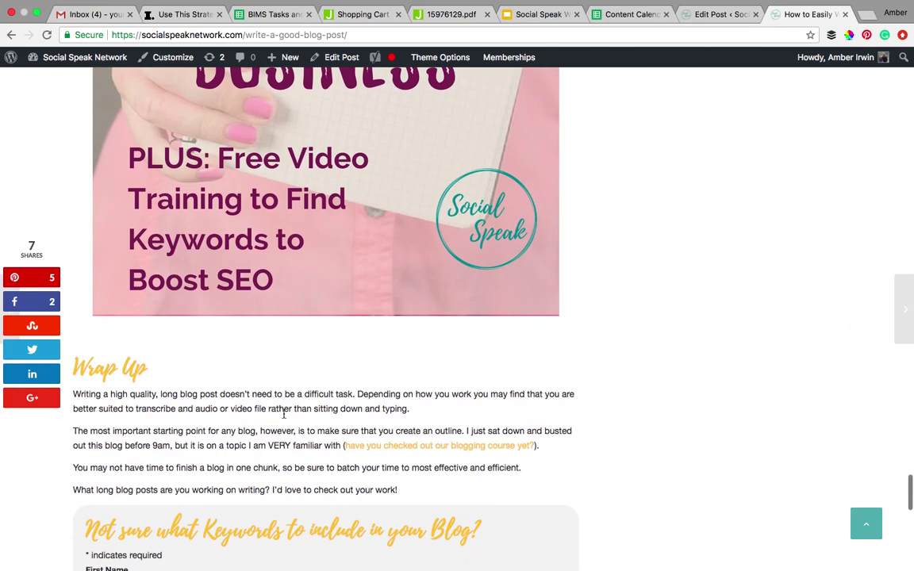
pyautogui.scroll(-6, 250, 409)
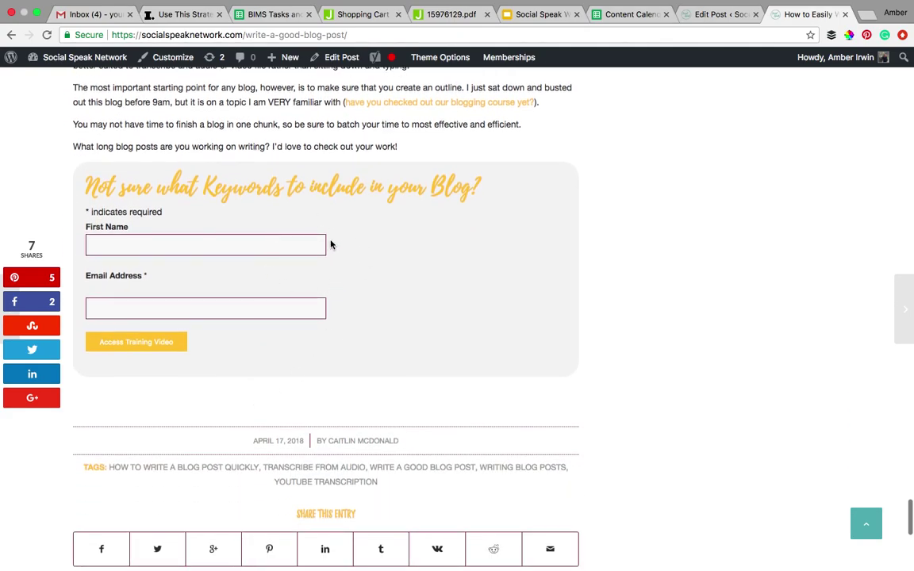
pyautogui.scroll(3, 332, 287)
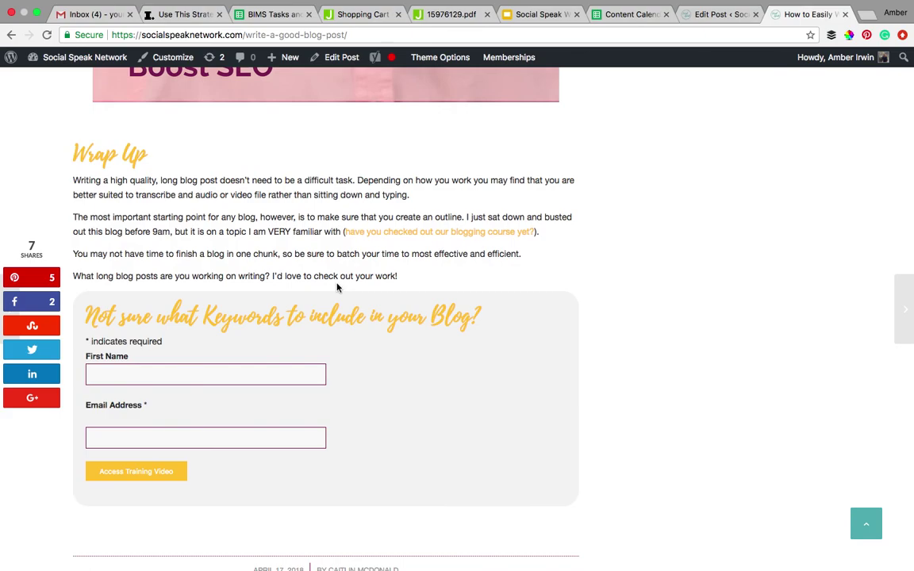
# - Switch to the post's WordPress editor and inspect the heading style of the line "In this post I'll be going through my top tips"
pyautogui.click(710, 16)
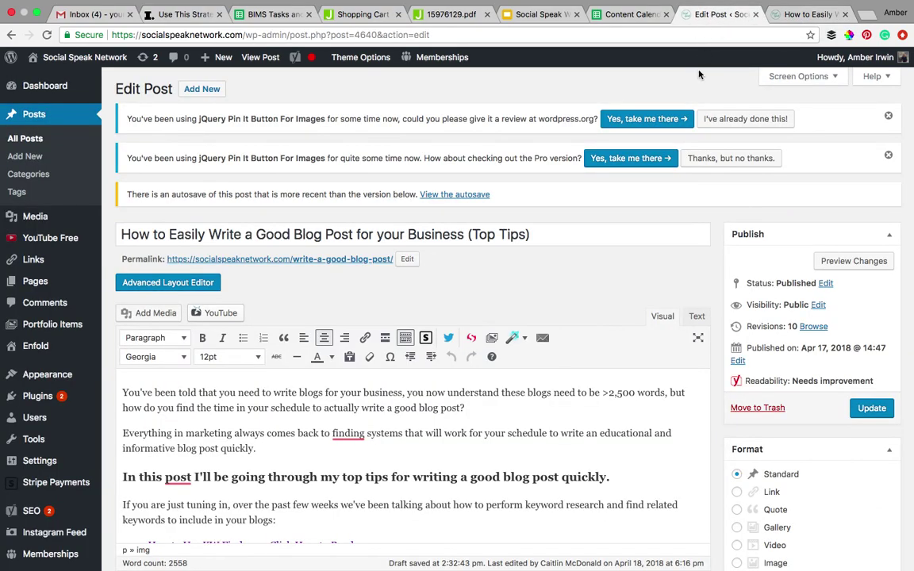
pyautogui.scroll(-2, 636, 286)
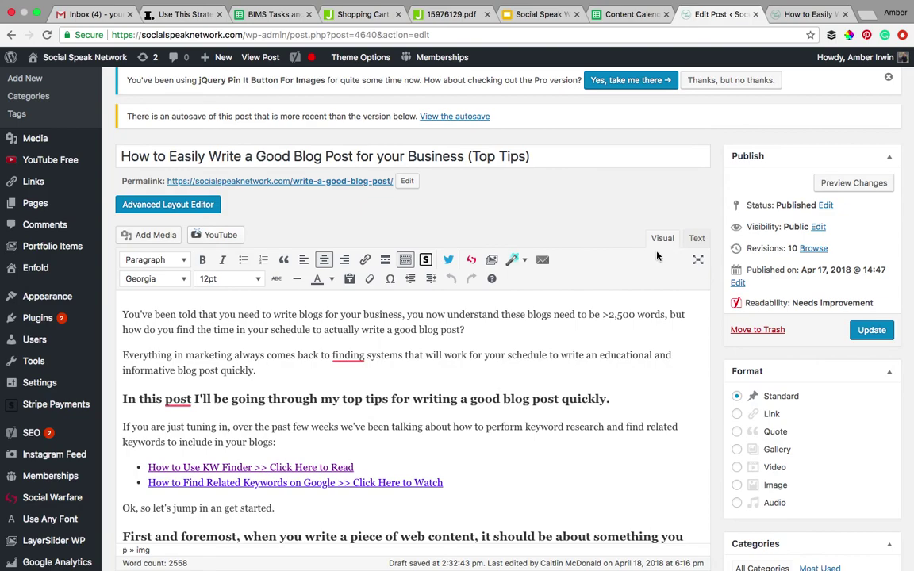
pyautogui.scroll(-2, 490, 367)
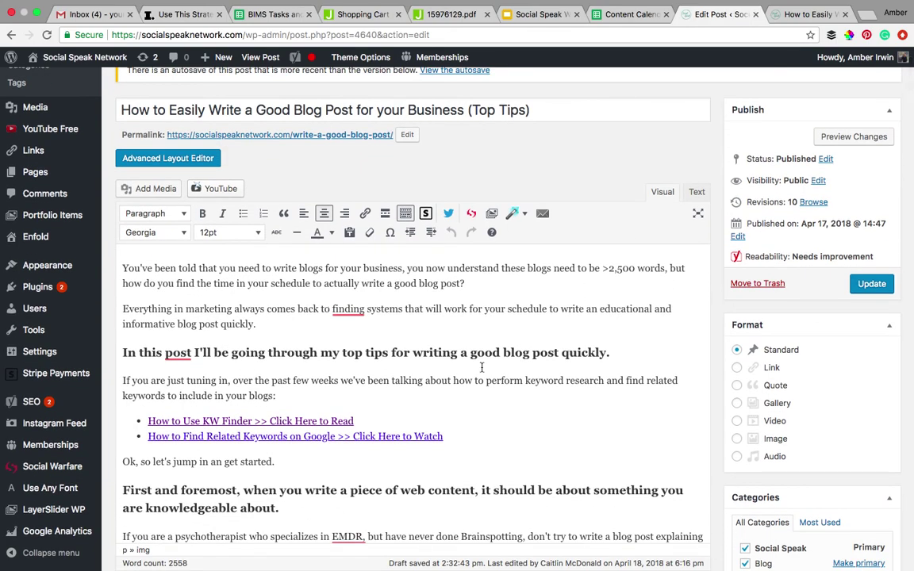
pyautogui.moveTo(610, 353); pyautogui.dragTo(204, 341)
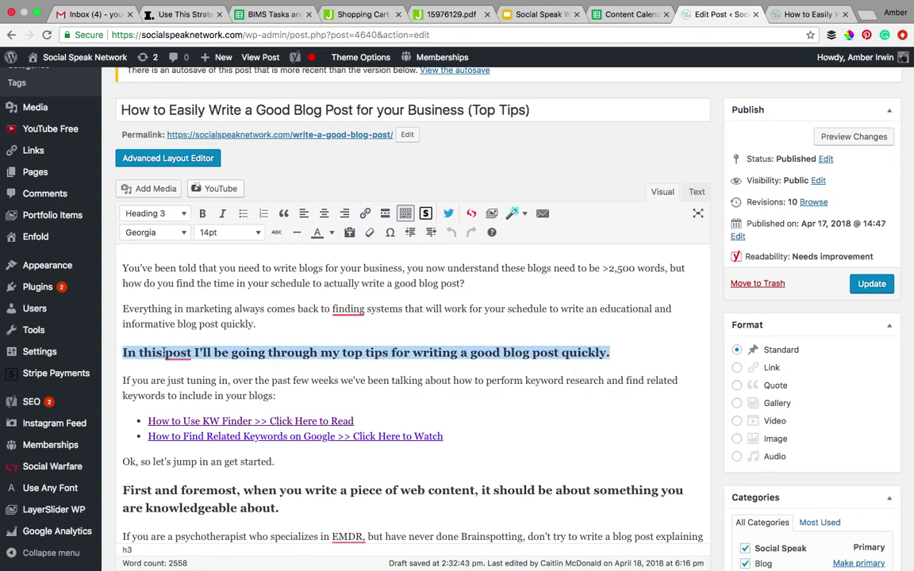
pyautogui.click(178, 213)
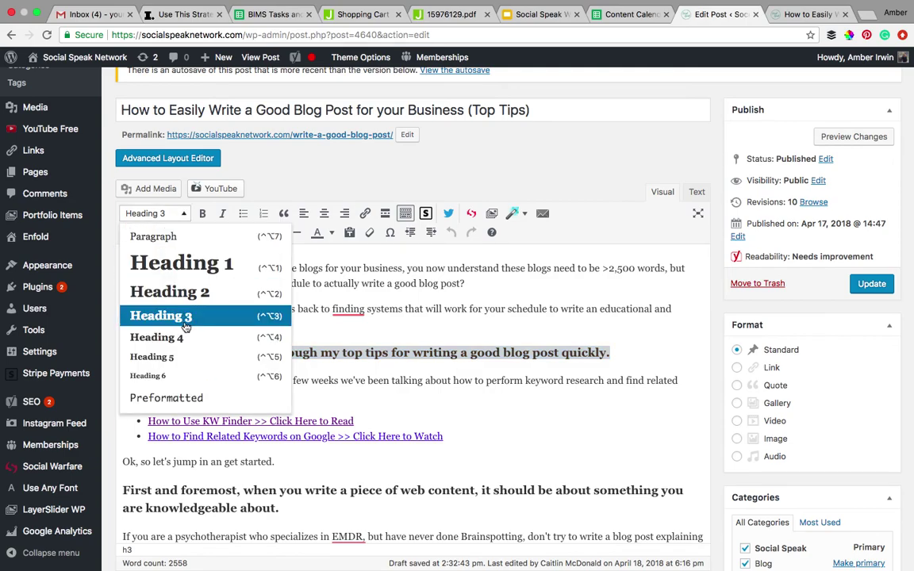
pyautogui.click(298, 275)
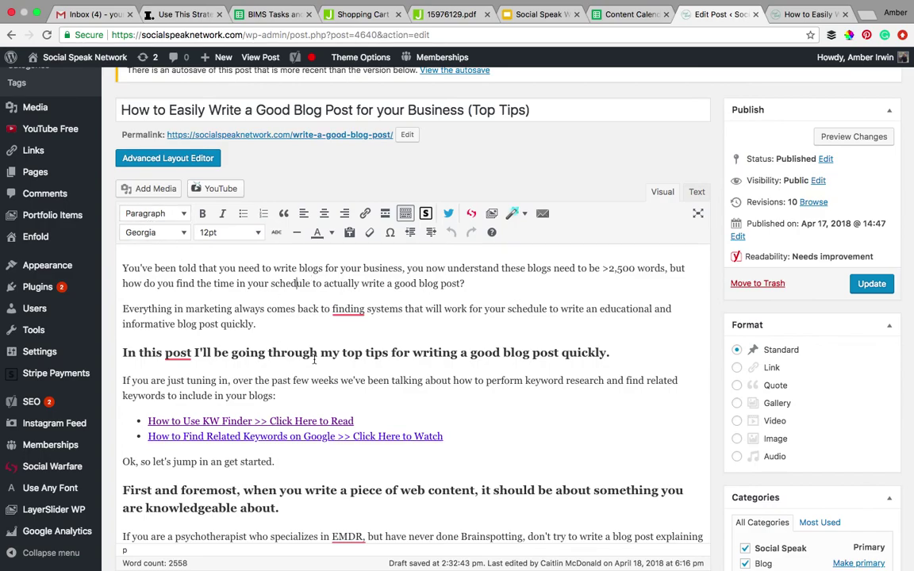
# - Show the post's HTML source and examine the h3, strong, image and list tags through the Tip 1 section
pyautogui.scroll(-1, 315, 359)
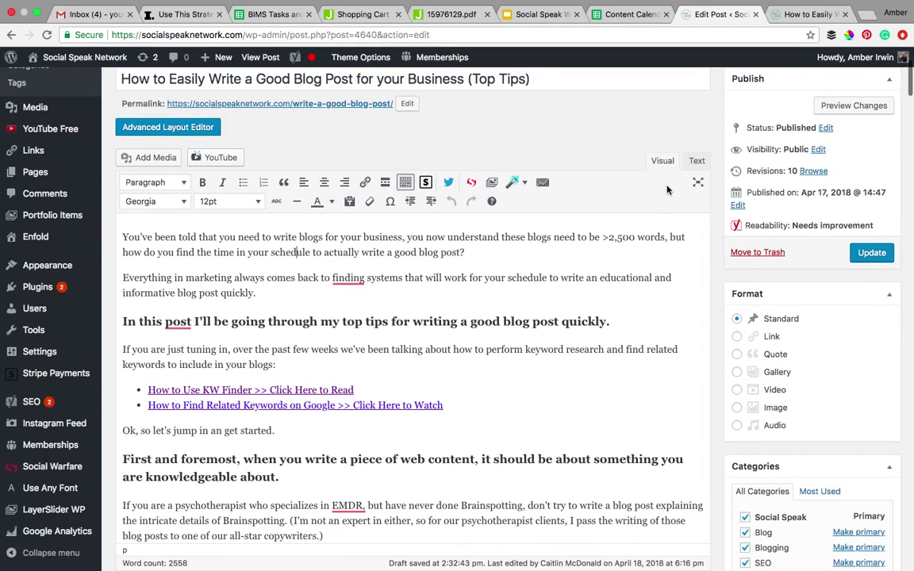
pyautogui.click(697, 162)
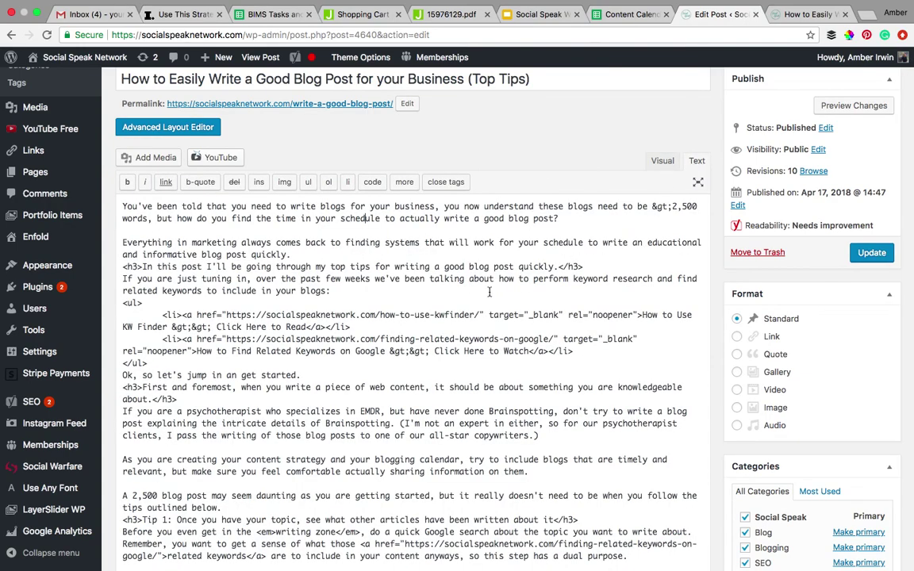
pyautogui.scroll(-2, 447, 302)
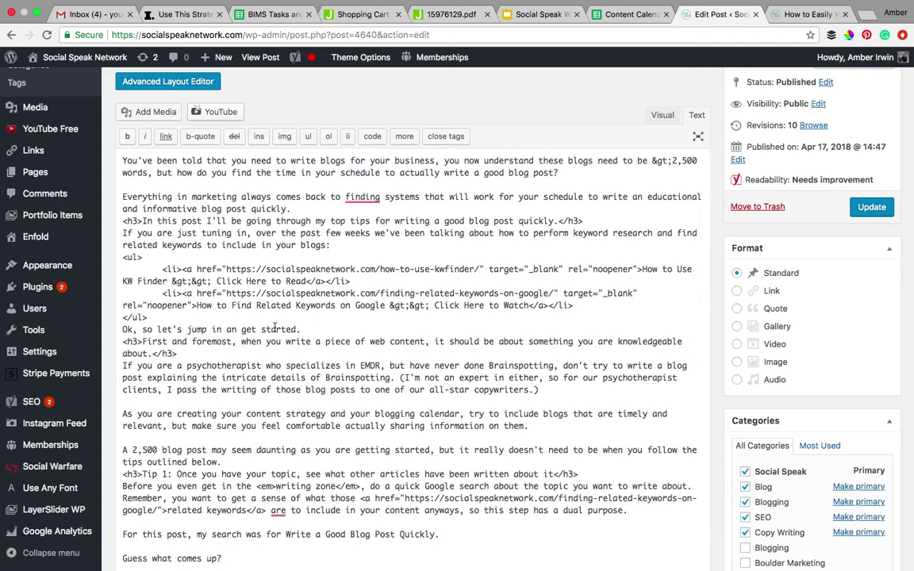
pyautogui.scroll(-5, 274, 328)
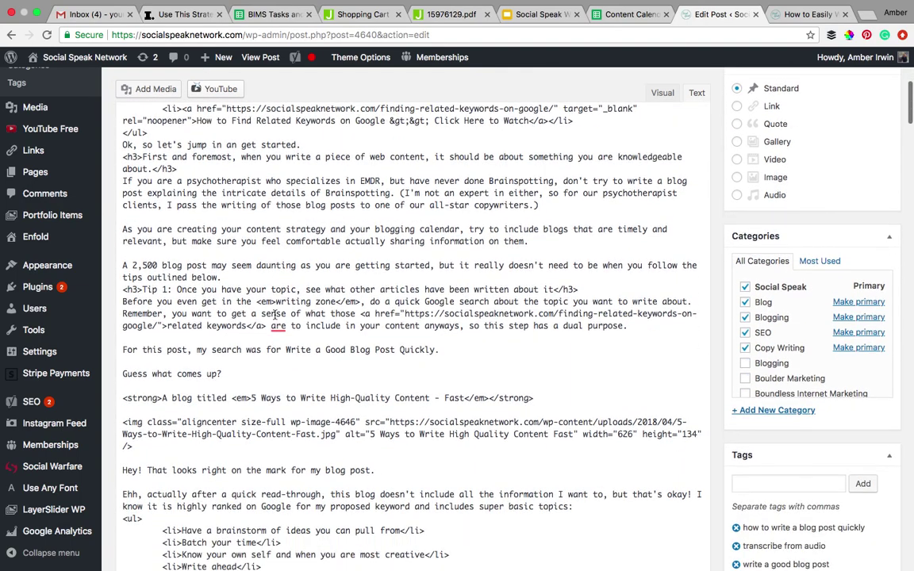
pyautogui.scroll(-2, 273, 315)
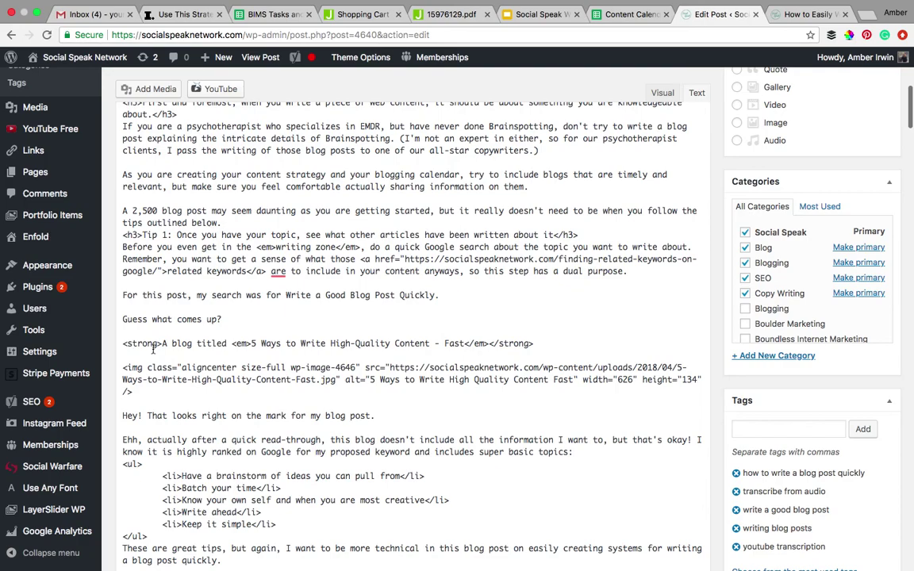
pyautogui.scroll(-4, 221, 353)
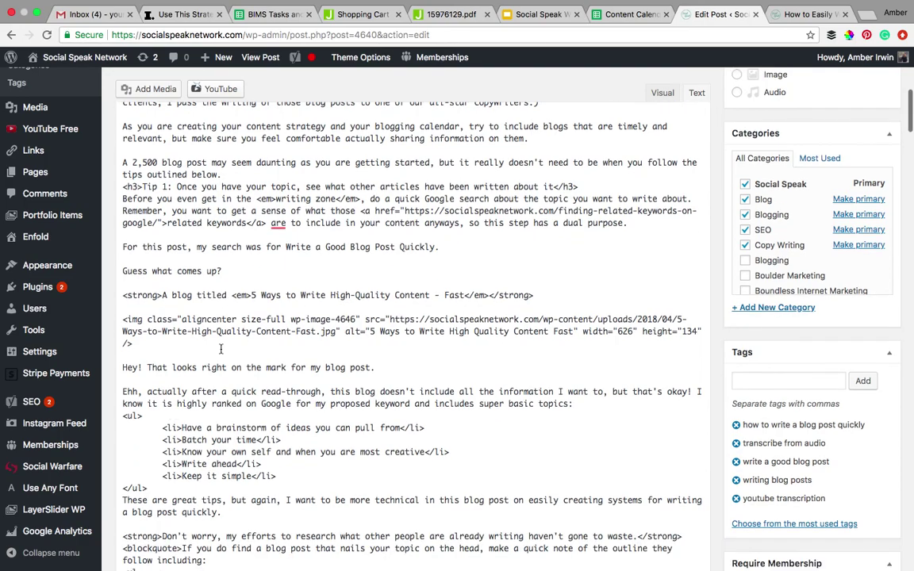
pyautogui.scroll(-1, 222, 331)
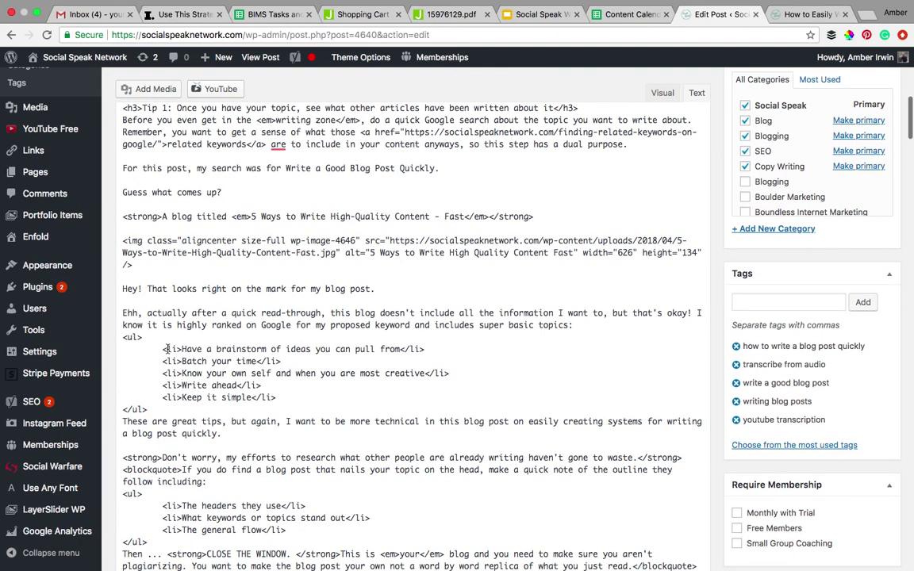
# - Return the editor to the visual view, review the Tip 1 formatting and check the heading level of the Tip 1 title
pyautogui.click(663, 92)
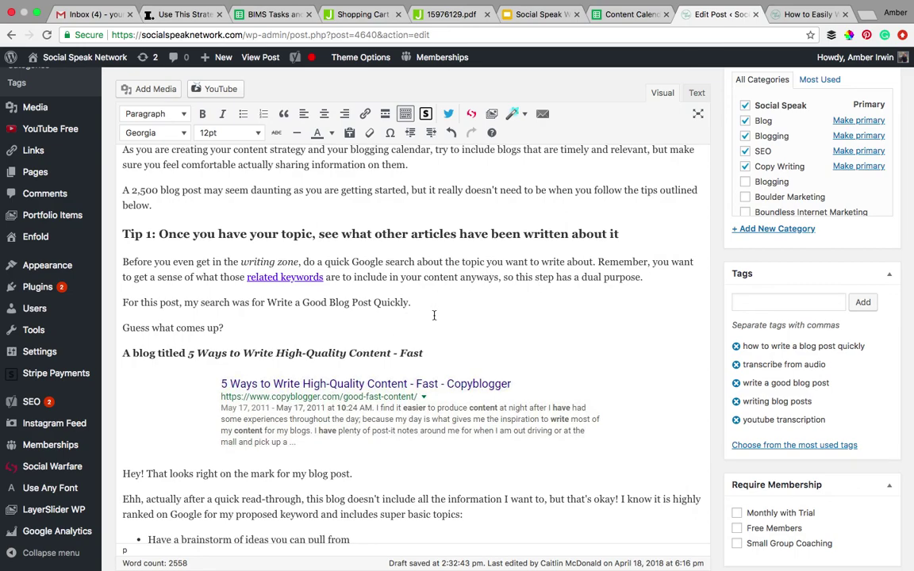
pyautogui.scroll(-7, 434, 315)
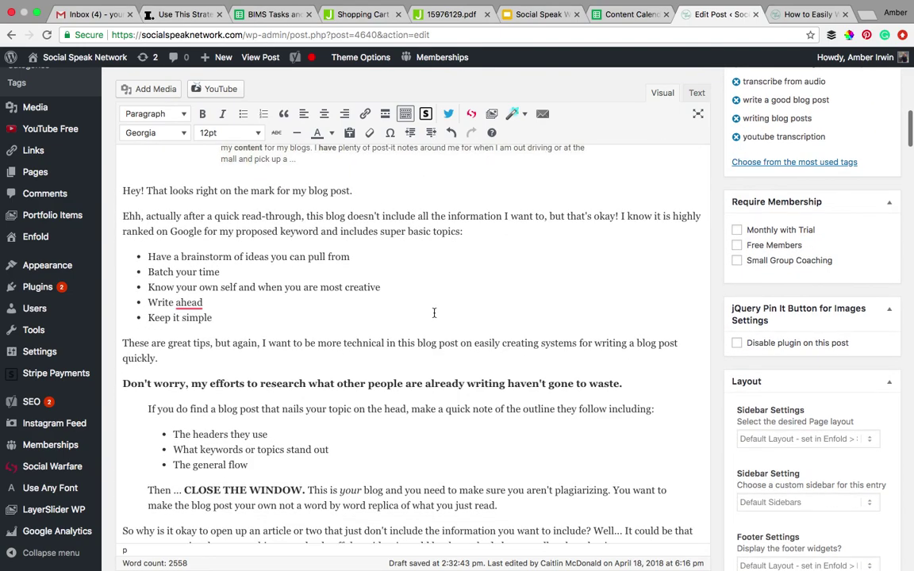
pyautogui.scroll(-4, 434, 313)
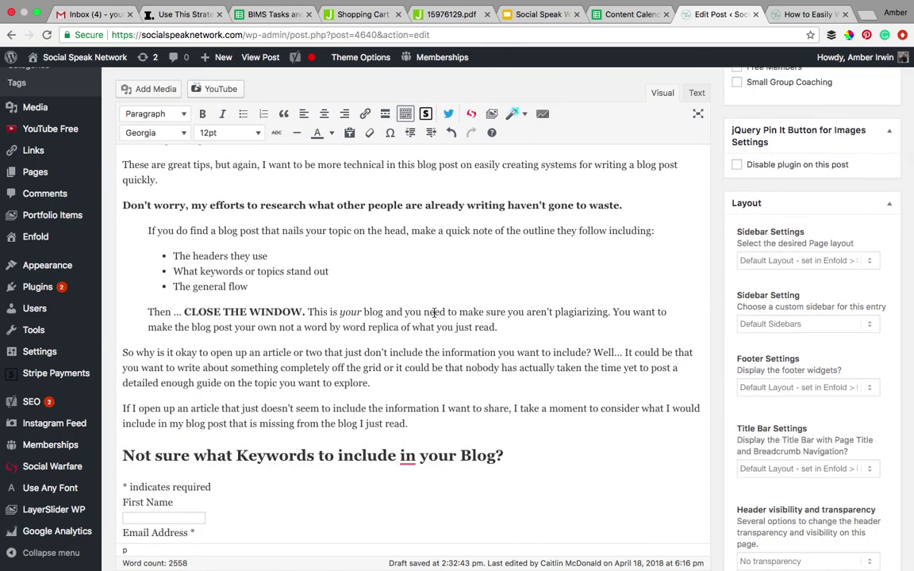
pyautogui.scroll(13, 400, 266)
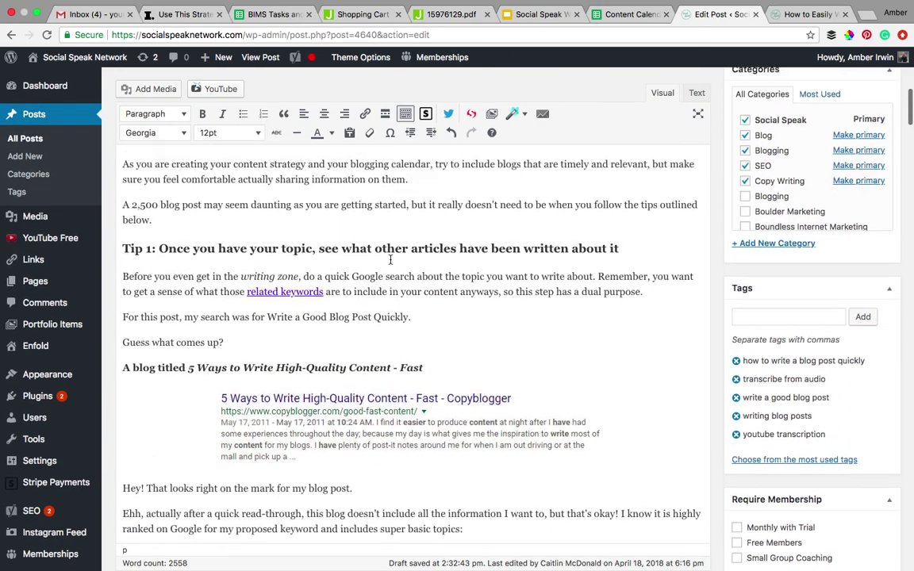
pyautogui.click(385, 250)
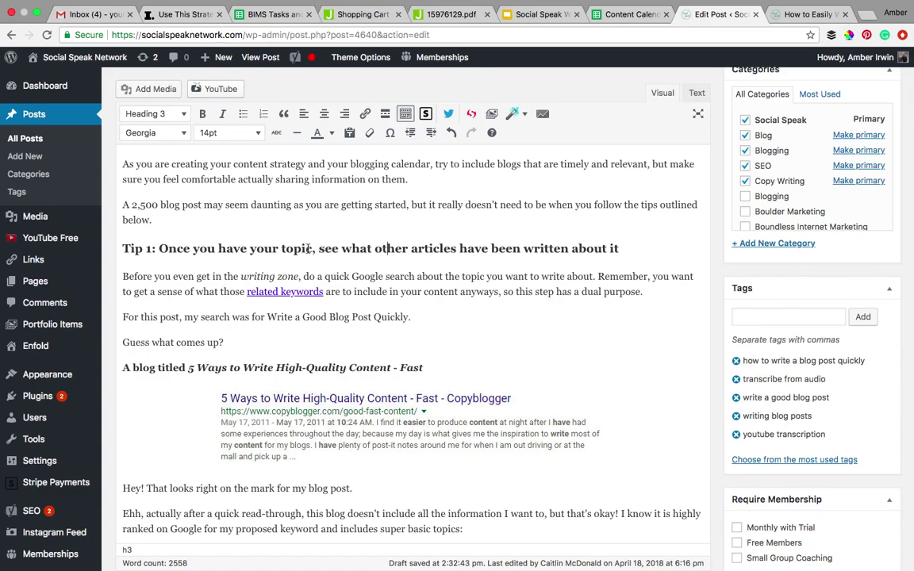
# - Look at the published post's Tip 6 section, then check the editor formatting of "A blog titled 5 Ways to Write High-Quality Content - Fast"
pyautogui.click(808, 15)
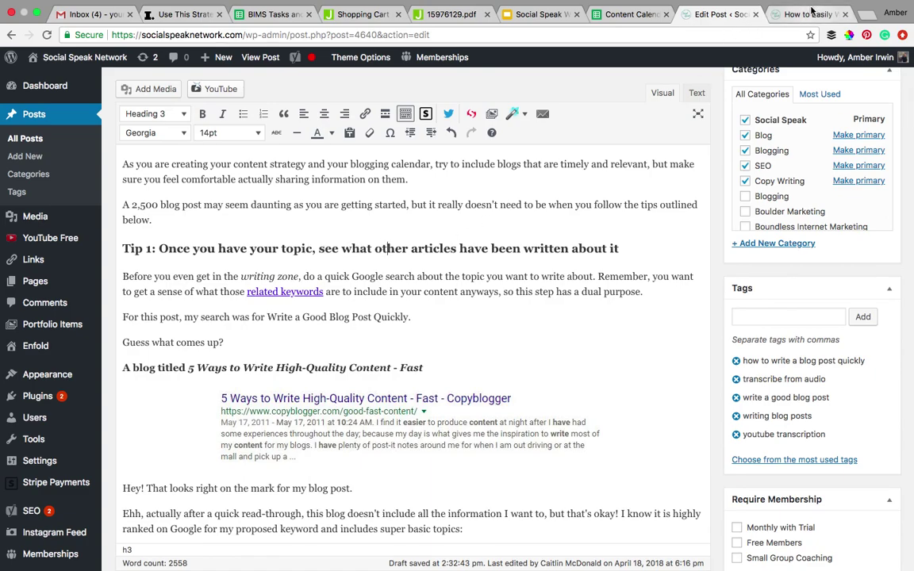
pyautogui.scroll(20, 509, 169)
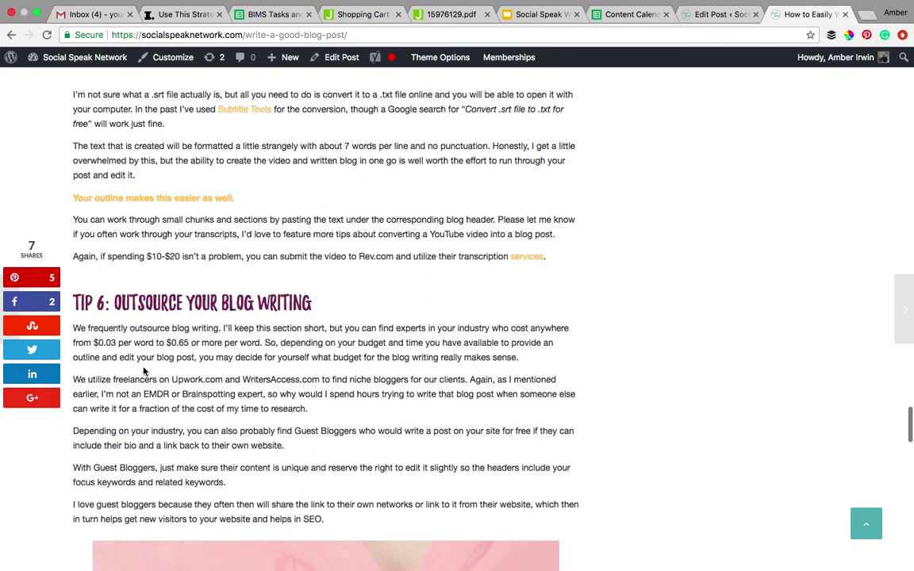
pyautogui.click(717, 14)
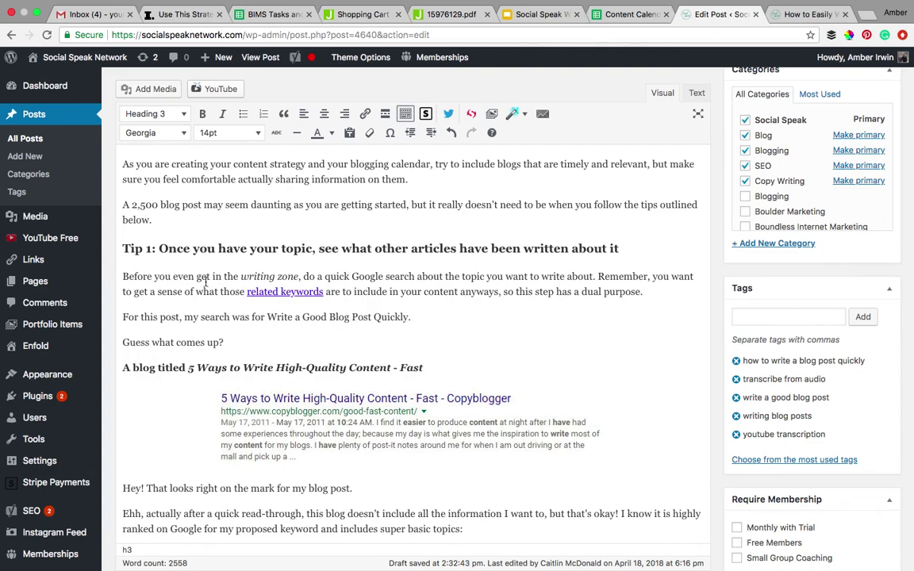
pyautogui.click(206, 368)
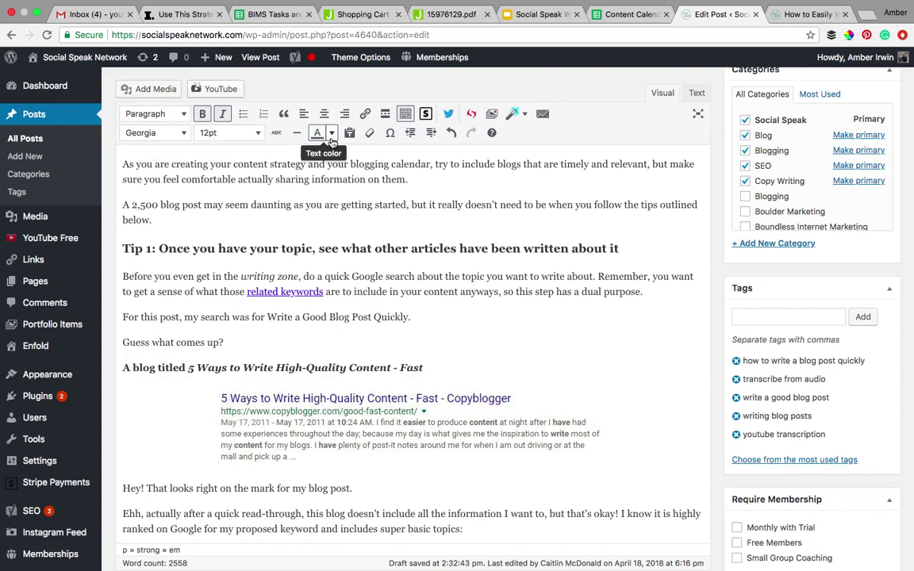
# - Review the rest of the Tip 1 section down to the "Not sure what Keywords to include in your Blog?" sign-up form
pyautogui.scroll(-3, 349, 213)
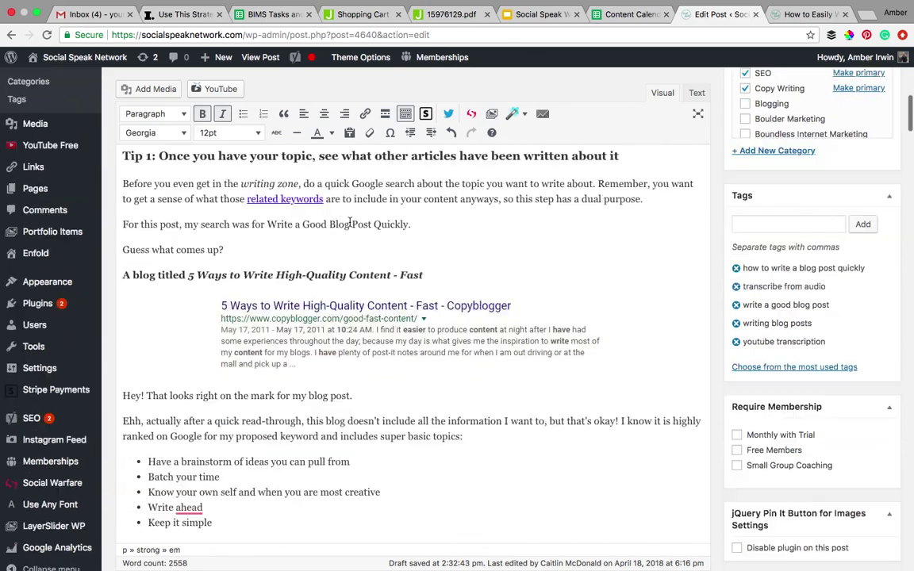
pyautogui.scroll(-2, 349, 214)
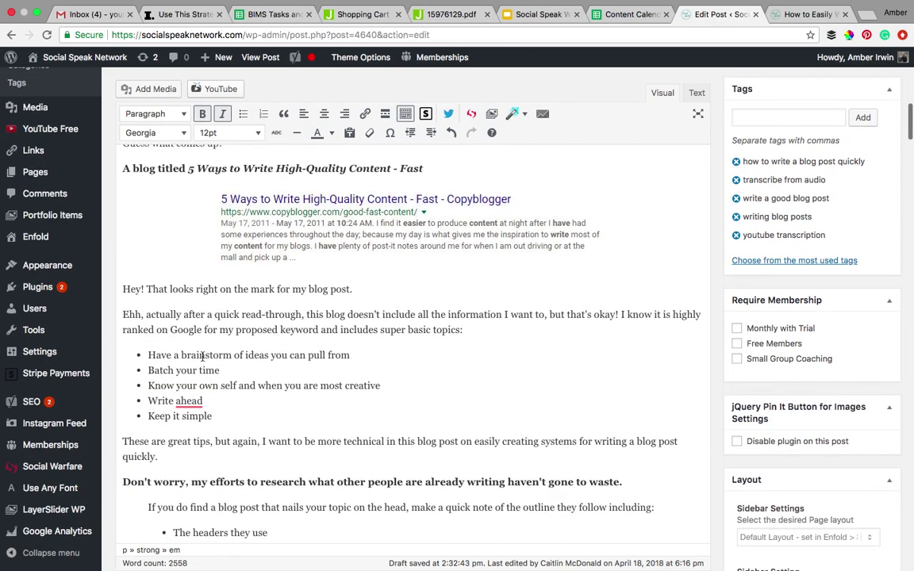
pyautogui.scroll(-3, 199, 317)
pyautogui.scroll(-3, 202, 356)
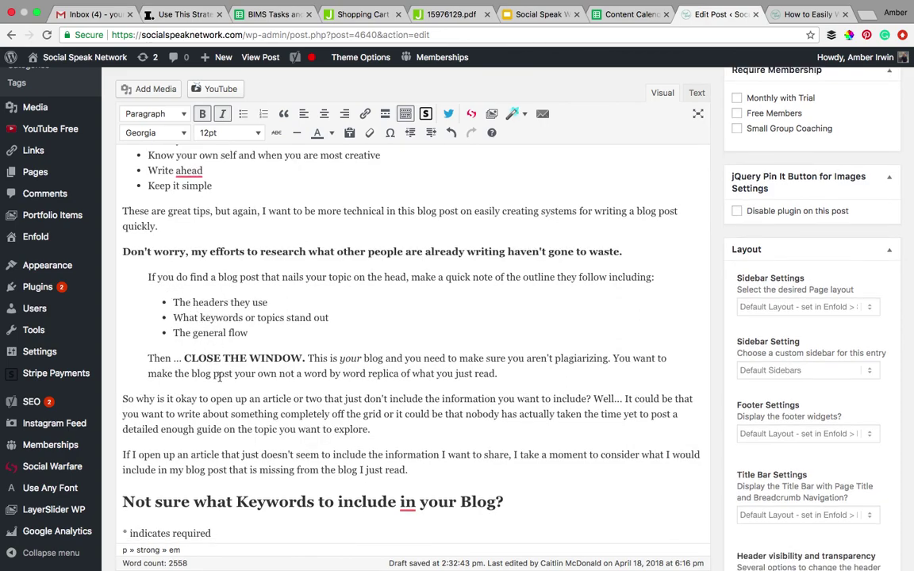
pyautogui.scroll(-3, 221, 373)
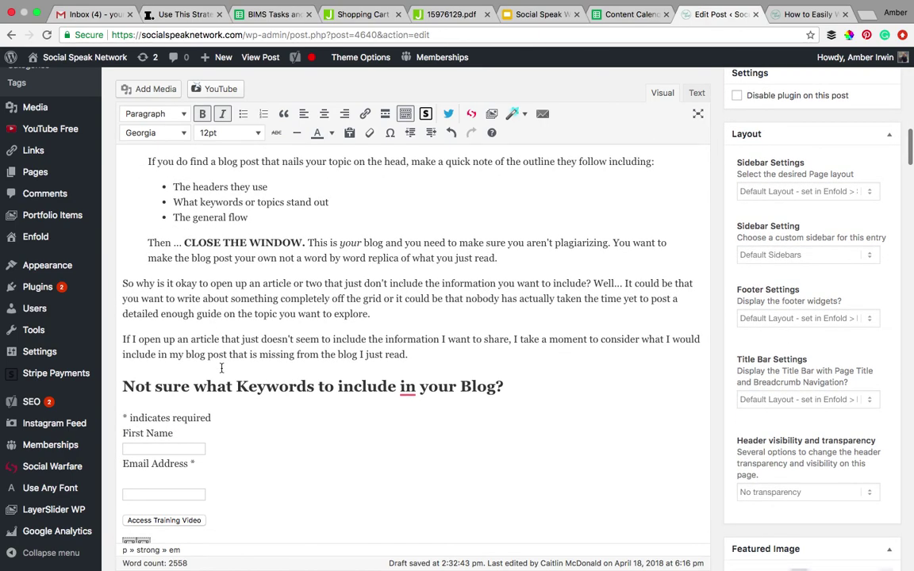
pyautogui.scroll(-1, 221, 367)
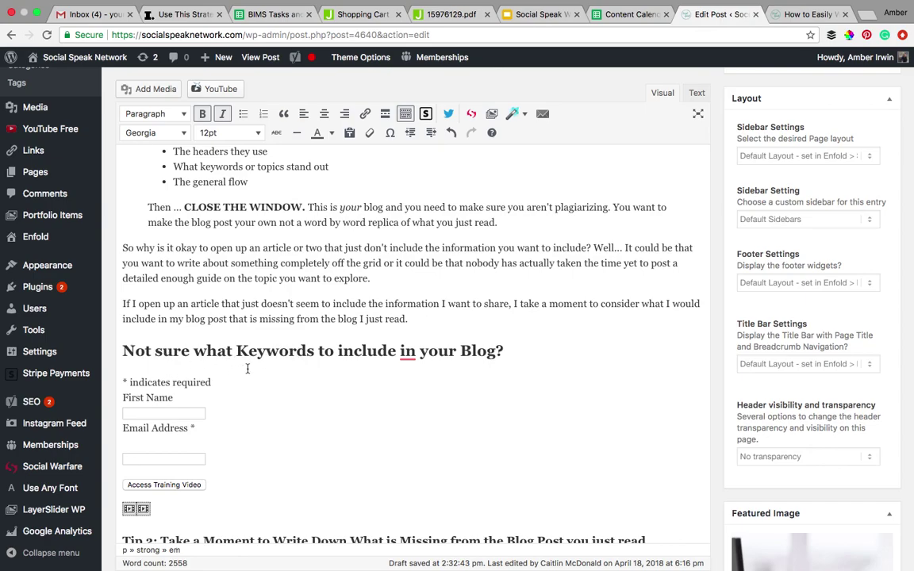
# - Show the post's HTML source and highlight the MailChimp sign-up form code from its "Begin MailChimp Signup Form" comment
pyautogui.click(696, 94)
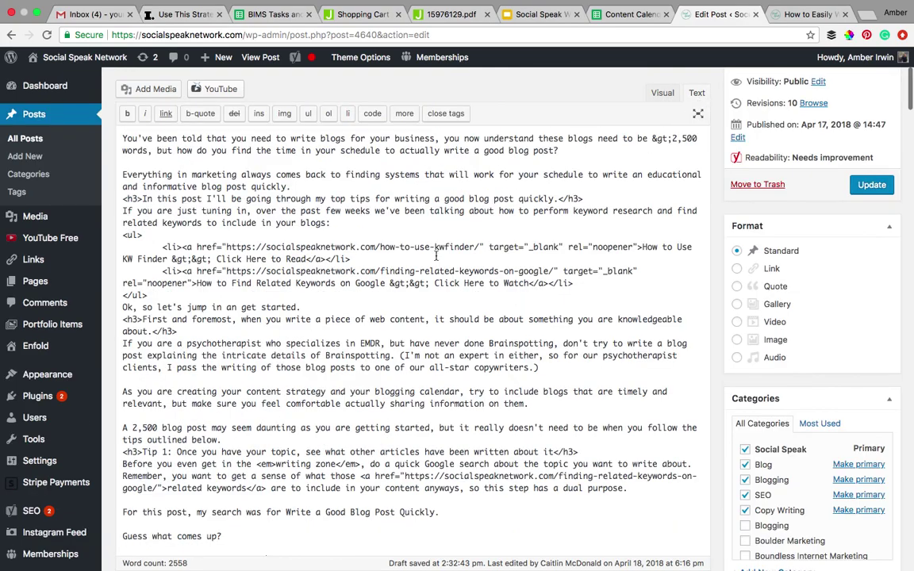
pyautogui.scroll(-10, 310, 359)
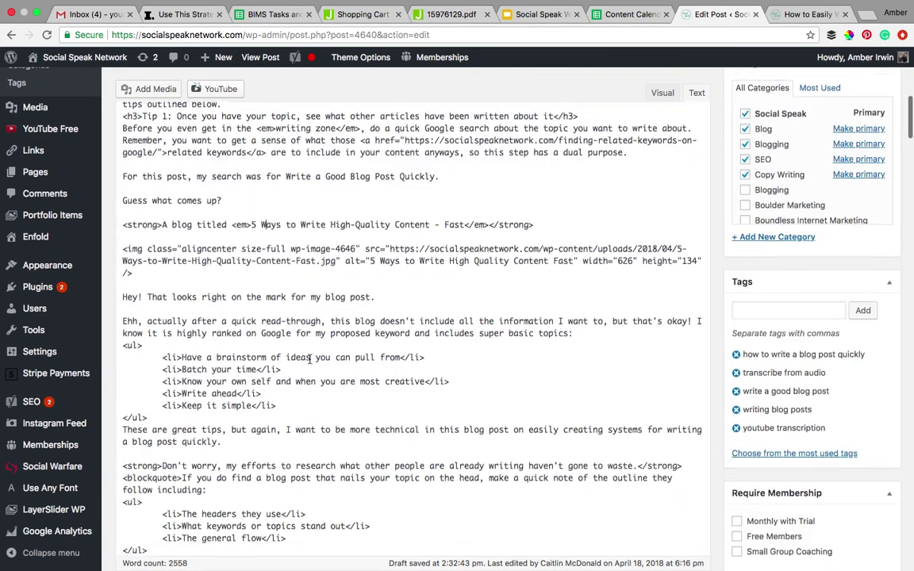
pyautogui.scroll(-6, 309, 359)
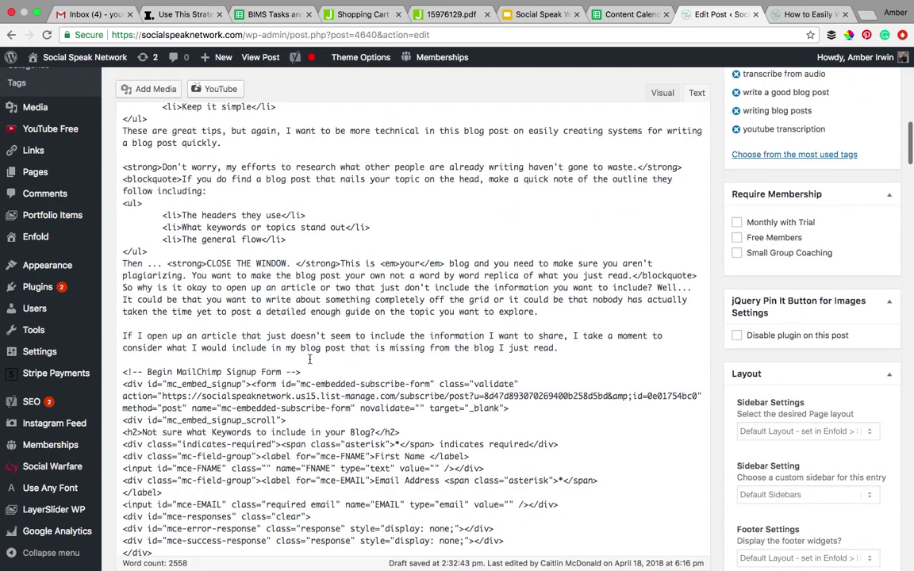
pyautogui.scroll(-2, 309, 360)
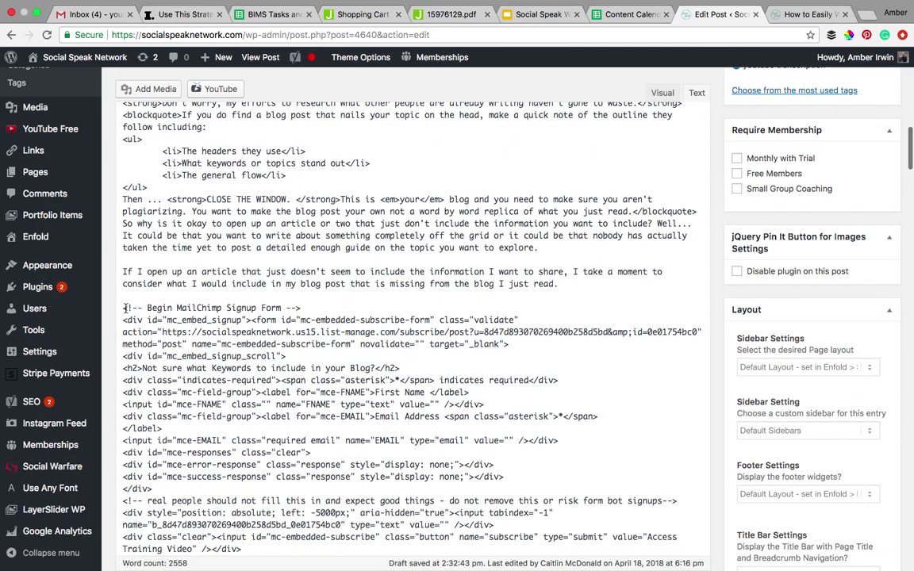
pyautogui.moveTo(123, 308); pyautogui.dragTo(255, 421)
pyautogui.moveTo(255, 407); pyautogui.dragTo(154, 446)
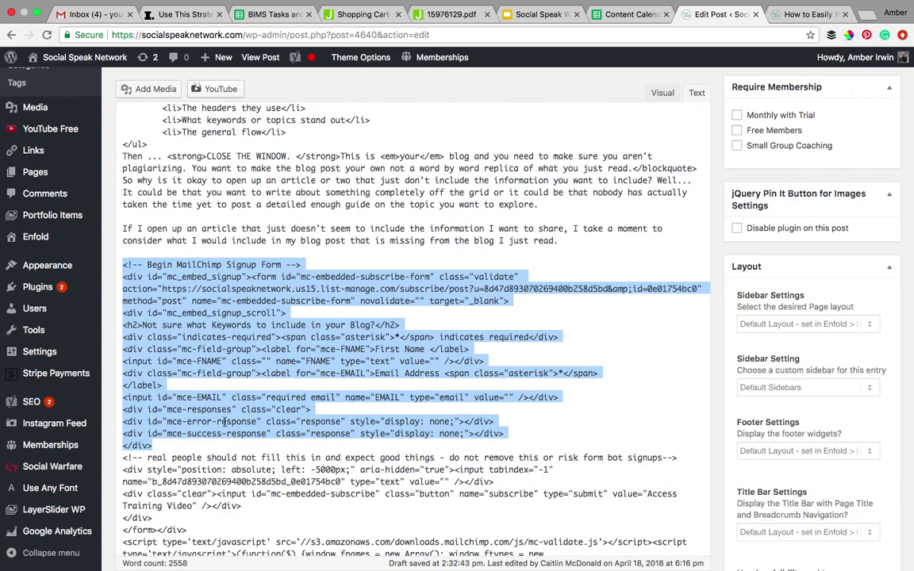
# - Examine the source through Tip 2, return to the visual view and place the cursor at the end of the paragraph before the form
pyautogui.scroll(-5, 216, 479)
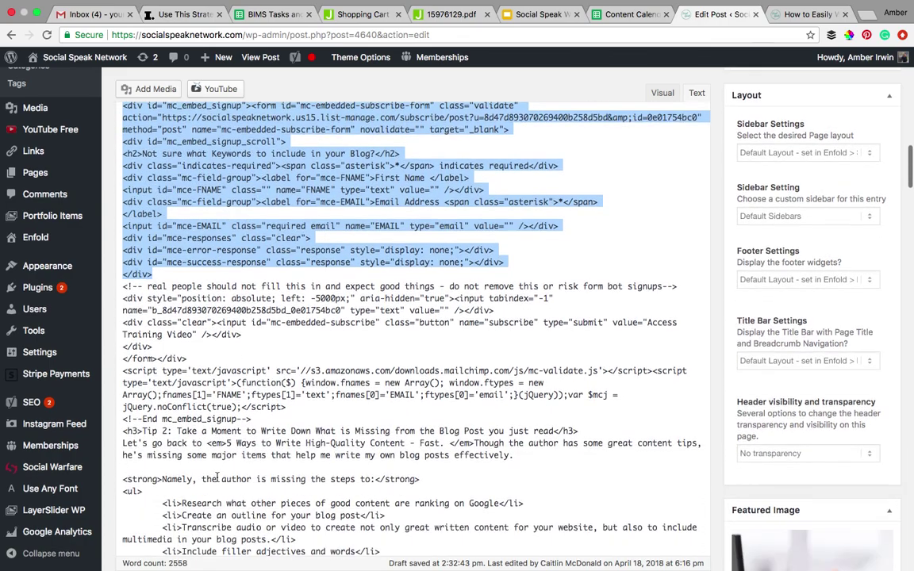
pyautogui.scroll(-3, 216, 479)
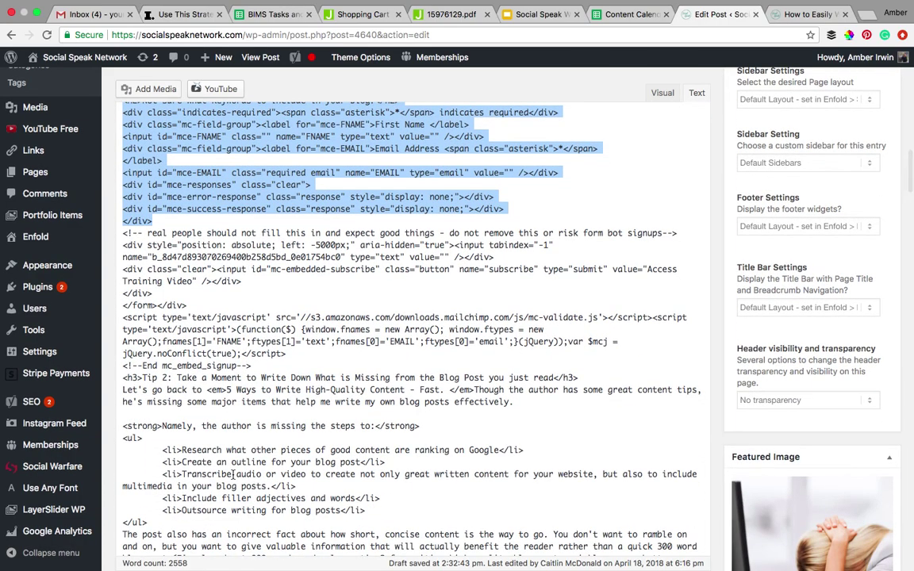
pyautogui.scroll(-2, 230, 476)
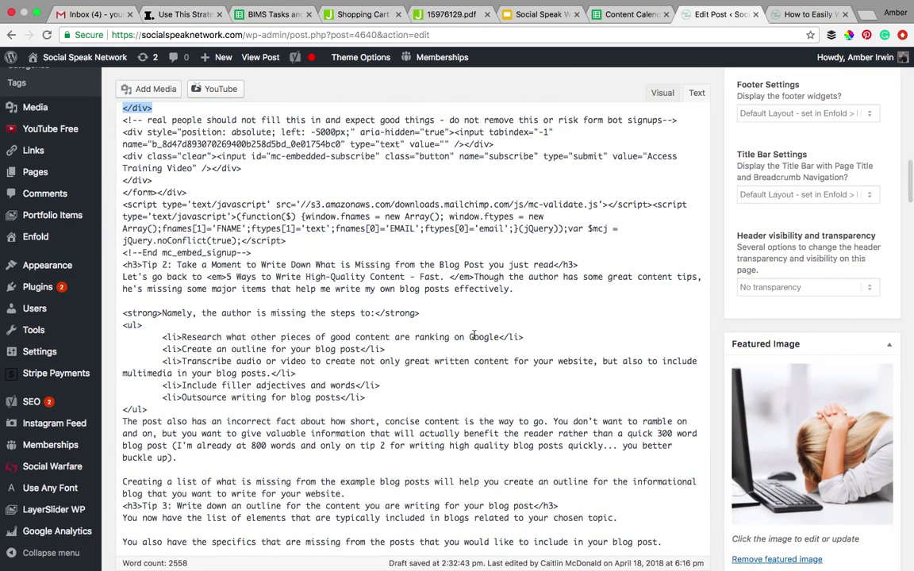
pyautogui.click(663, 93)
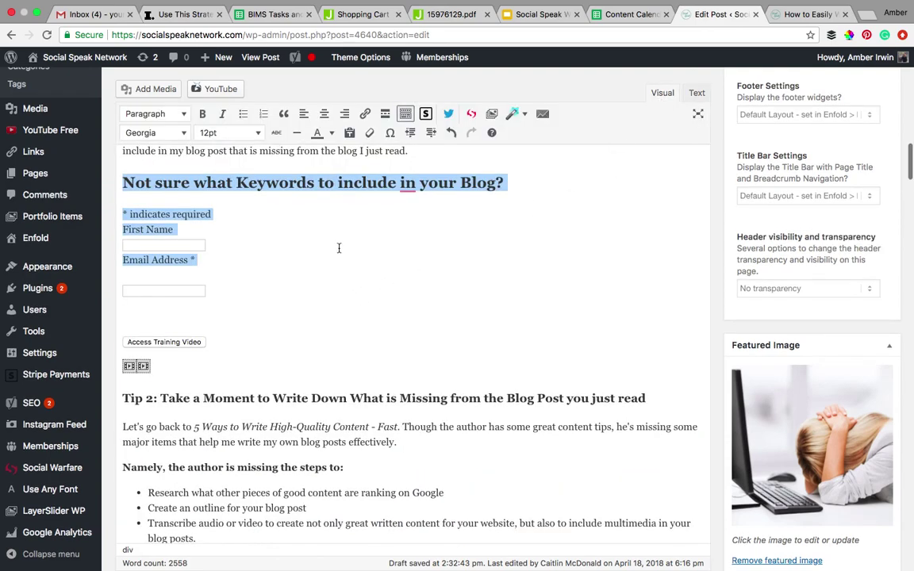
pyautogui.scroll(3, 372, 244)
pyautogui.click(414, 261)
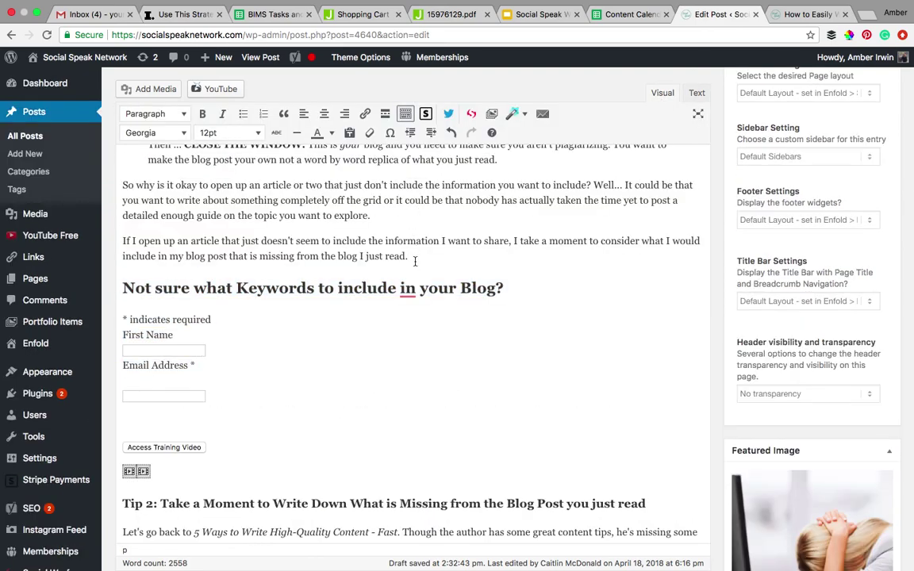
# - Show where the sign-up form code sits in the HTML source and return to the visual view of the form
pyautogui.click(696, 93)
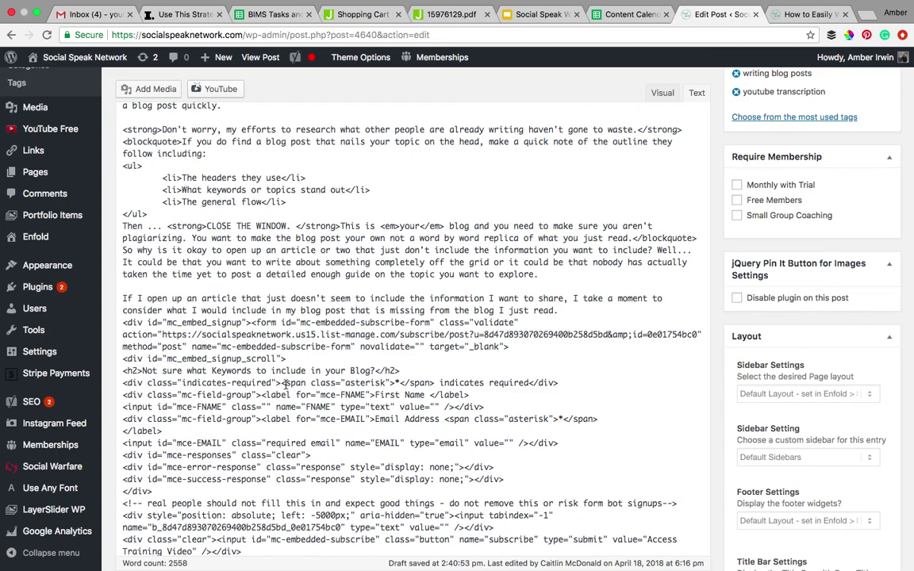
pyautogui.click(660, 93)
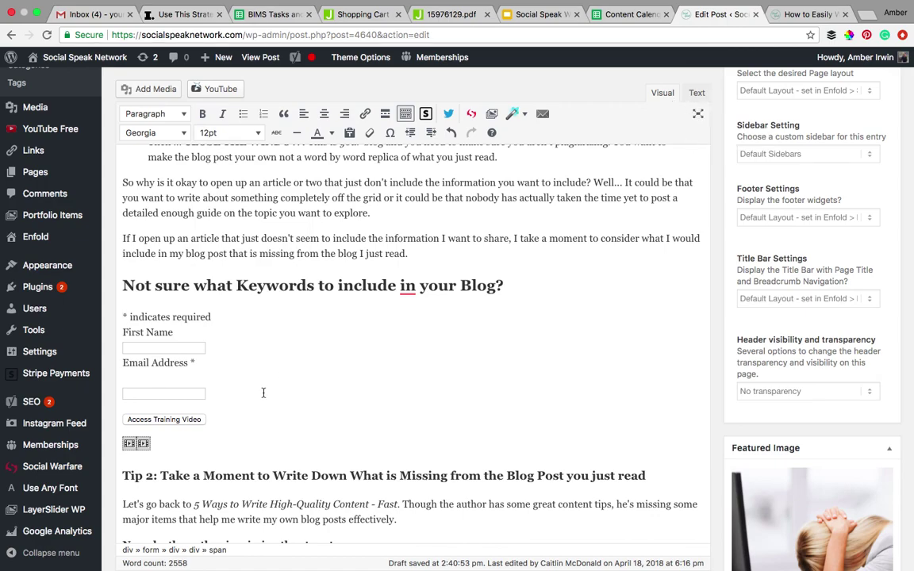
pyautogui.scroll(-2, 264, 392)
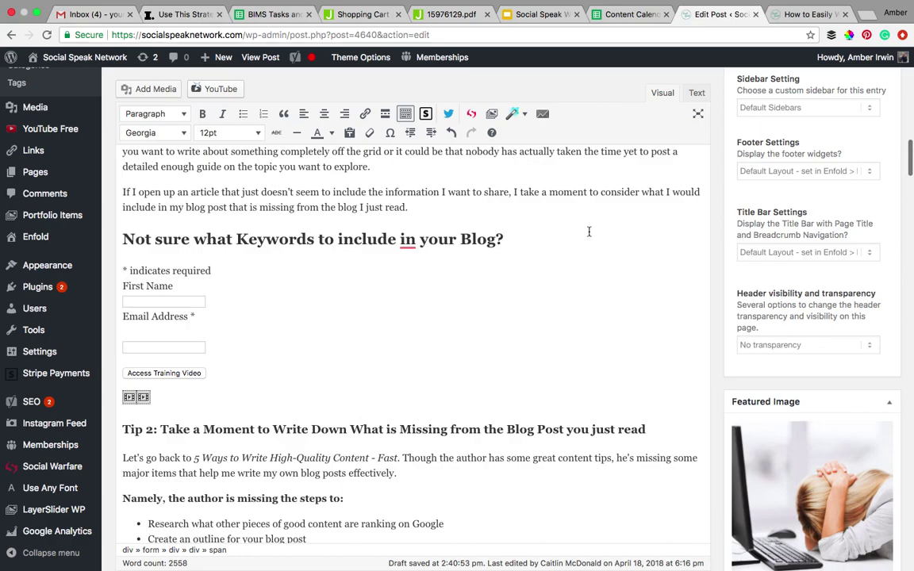
# - Switch to the published post and examine how the keyword sign-up form before Tip 2 is displayed
pyautogui.click(807, 14)
pyautogui.scroll(-3, 378, 283)
pyautogui.scroll(2, 422, 318)
pyautogui.scroll(15, 422, 318)
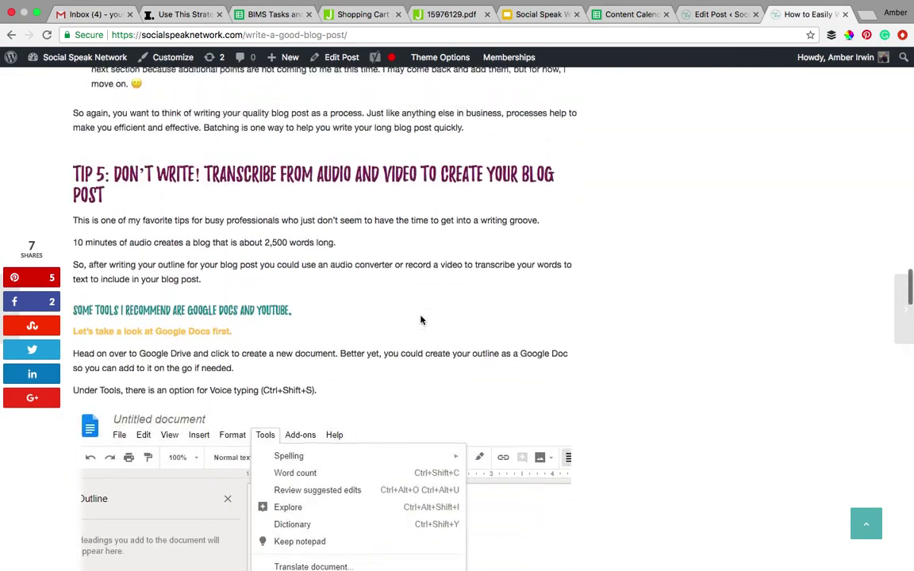
pyautogui.scroll(12, 422, 320)
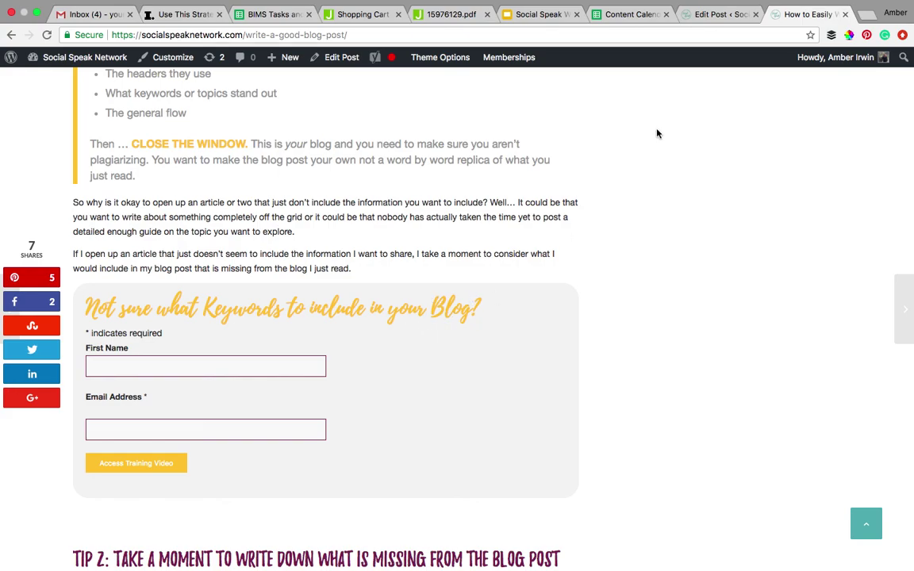
# - Return to the post's editor and check the heading level of the Tip 2 title
pyautogui.click(718, 15)
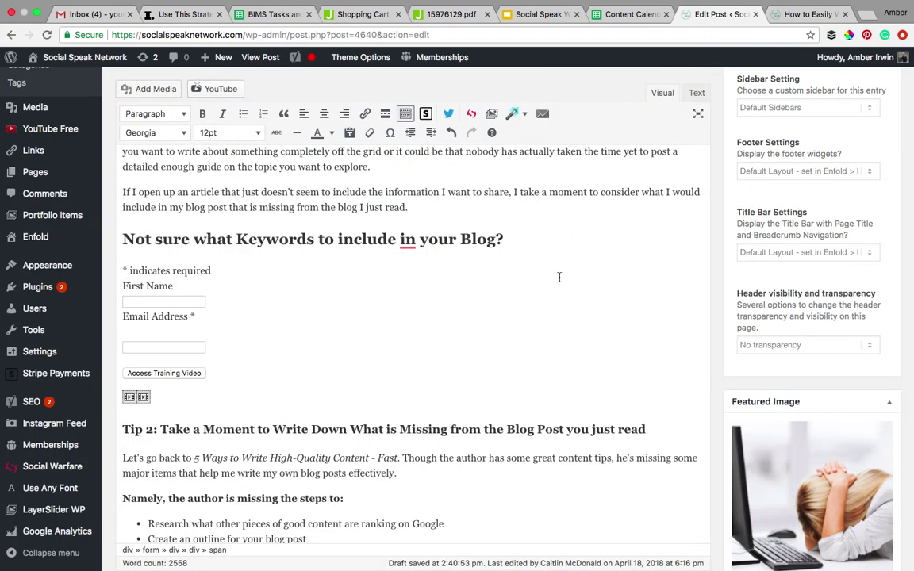
pyautogui.scroll(-3, 532, 387)
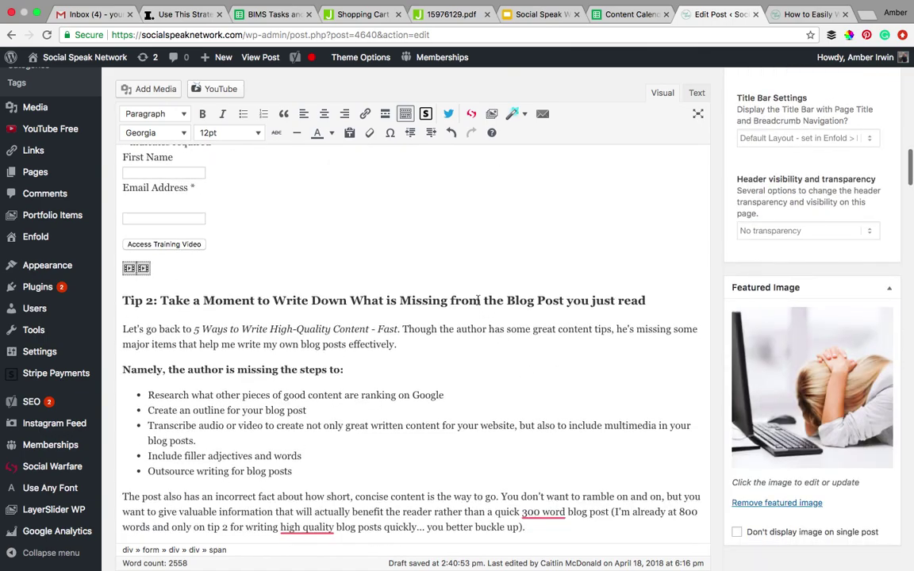
pyautogui.click(479, 300)
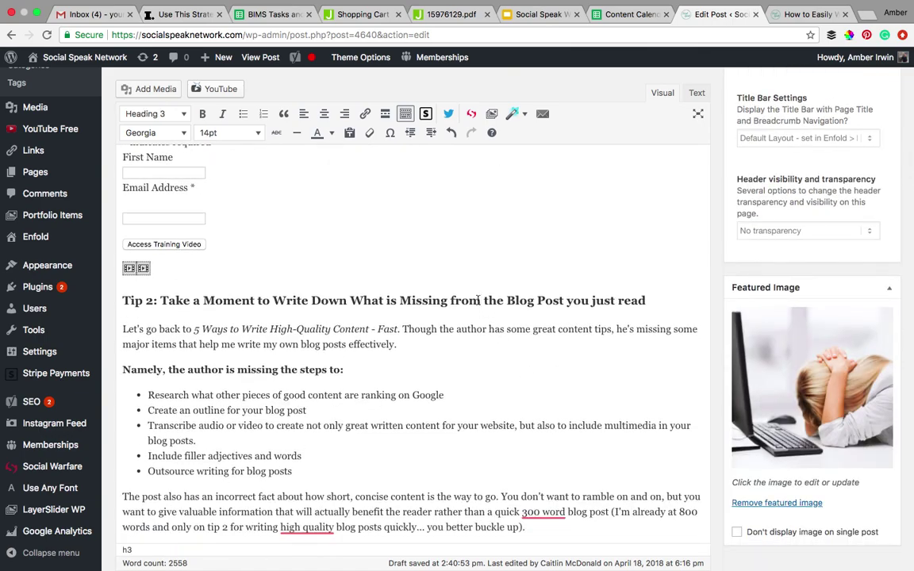
# - Review the Tip 2 and Tip 3 sections and check the formatting of the line "This process is called Batching your time"
pyautogui.scroll(-2, 478, 299)
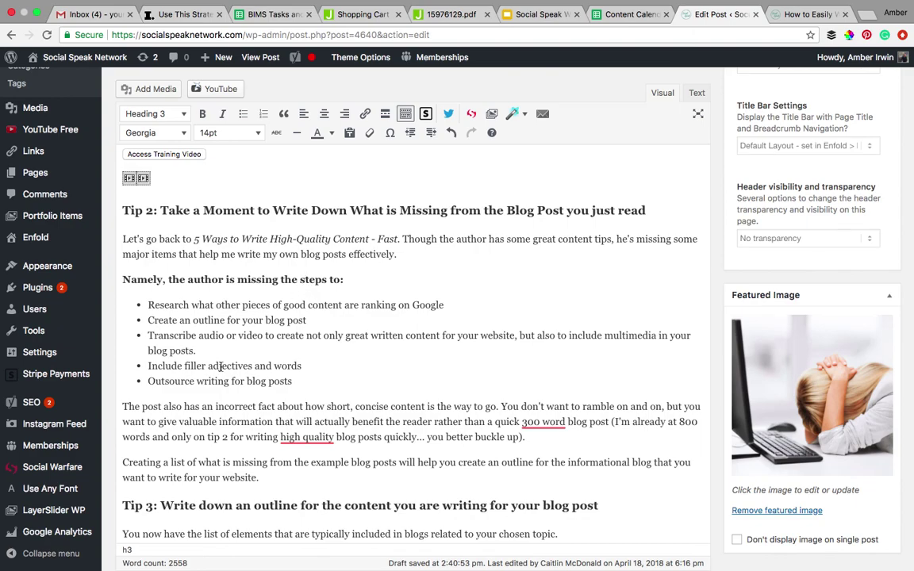
pyautogui.scroll(-5, 220, 339)
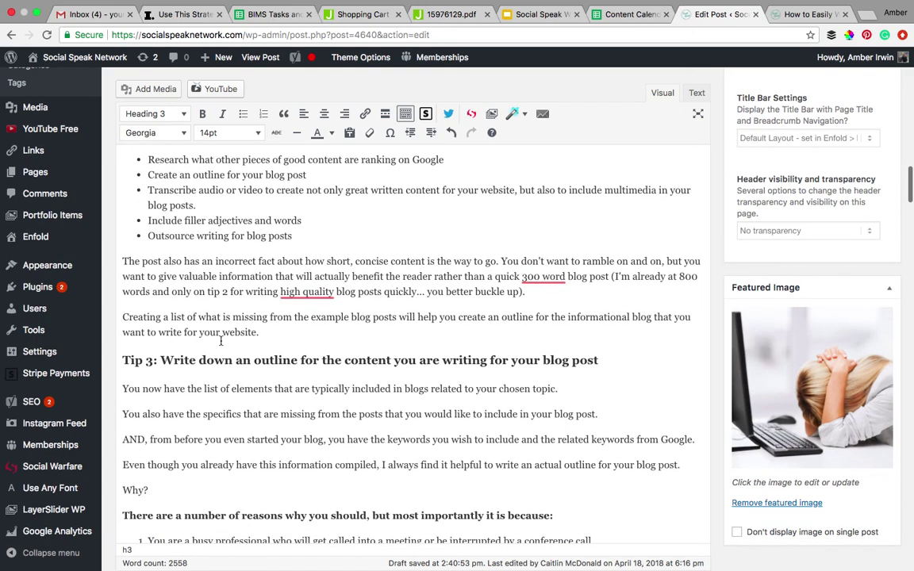
pyautogui.scroll(-2, 221, 341)
pyautogui.scroll(-1, 220, 343)
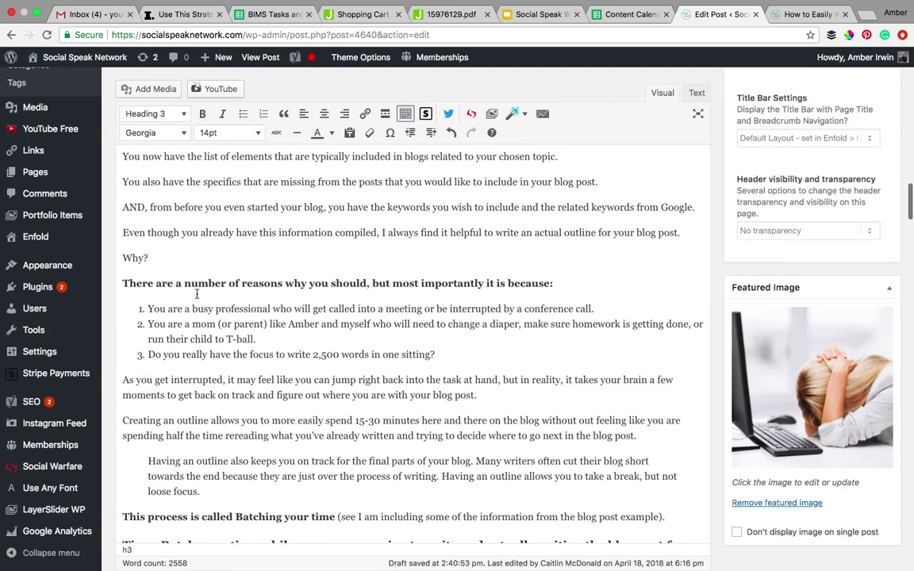
pyautogui.scroll(-4, 230, 383)
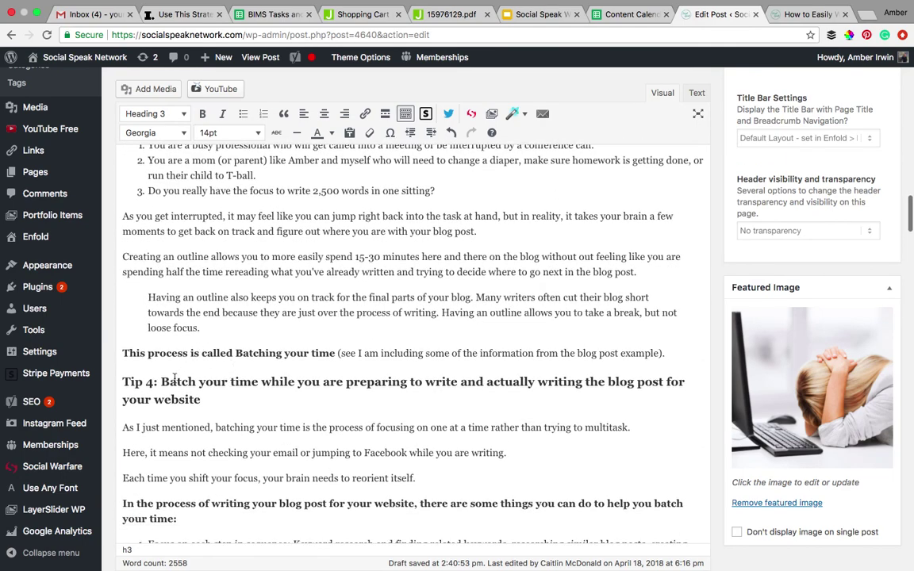
pyautogui.click(210, 356)
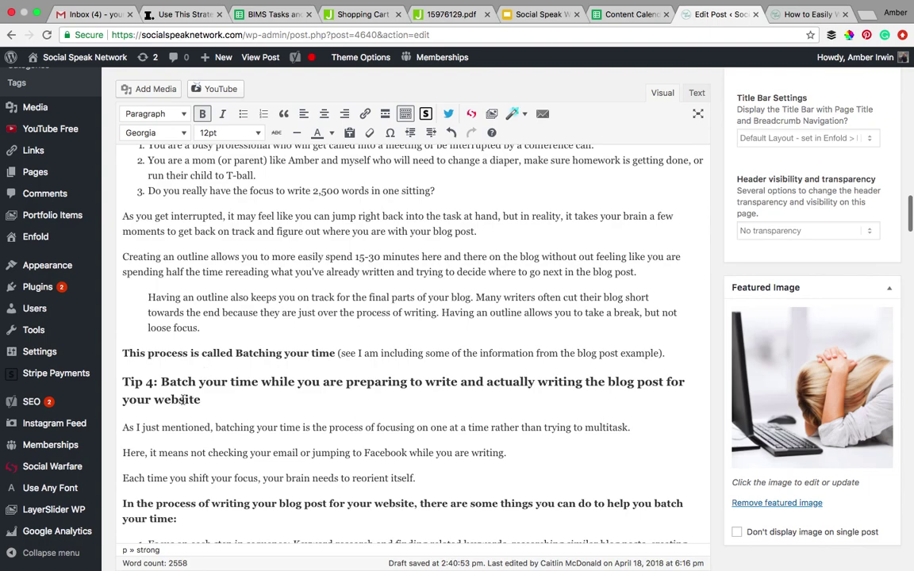
# - Review the content through Tip 5 and select the Google Docs Tools menu screenshot below the voice typing line
pyautogui.scroll(-7, 184, 396)
pyautogui.scroll(-8, 182, 400)
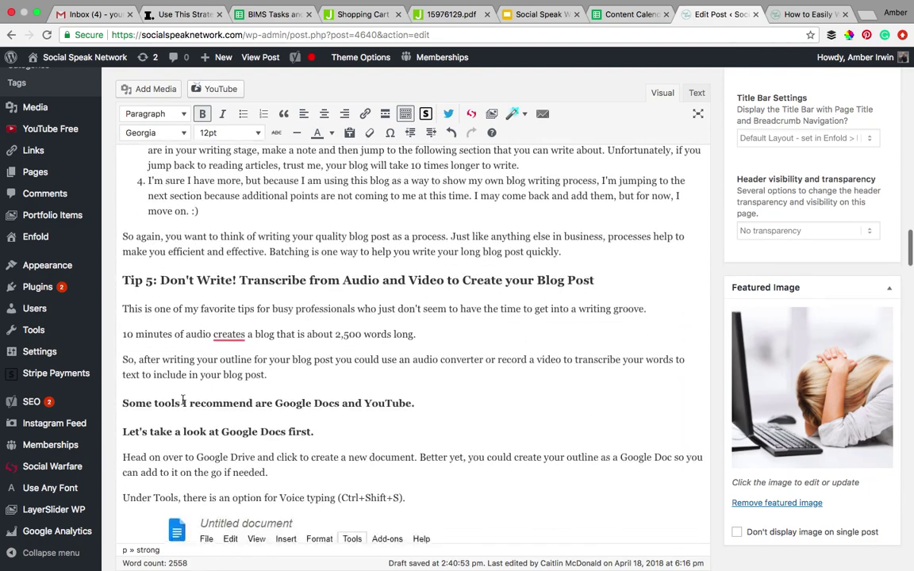
pyautogui.scroll(-2, 182, 400)
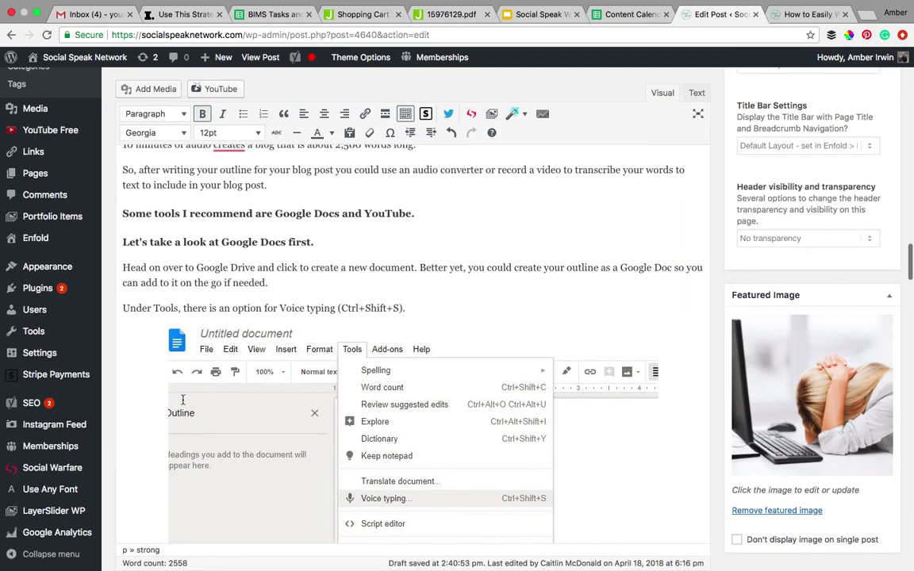
pyautogui.click(267, 383)
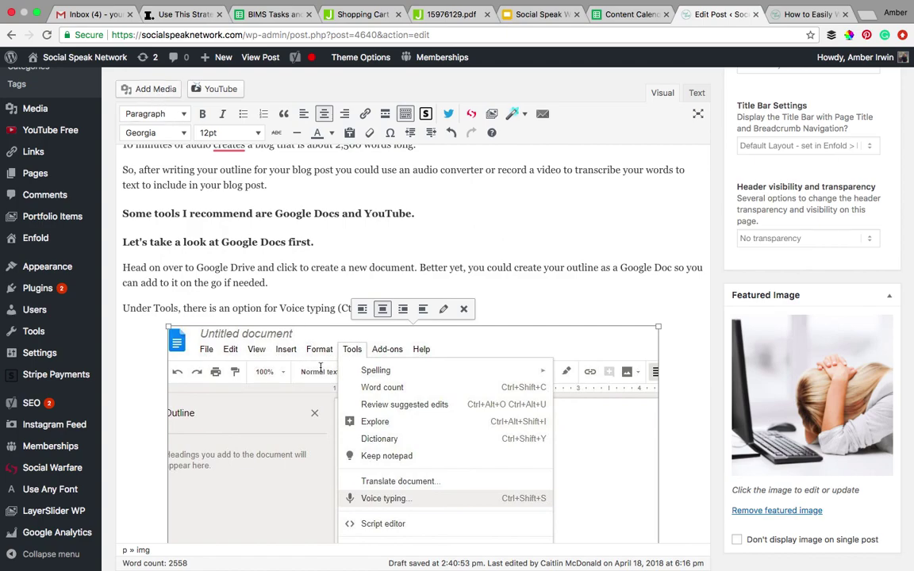
# - Review the speech-to-text paragraphs and the YouTube transcription section with its Subtitles/CC screenshots
pyautogui.scroll(-4, 381, 388)
pyautogui.scroll(-5, 390, 399)
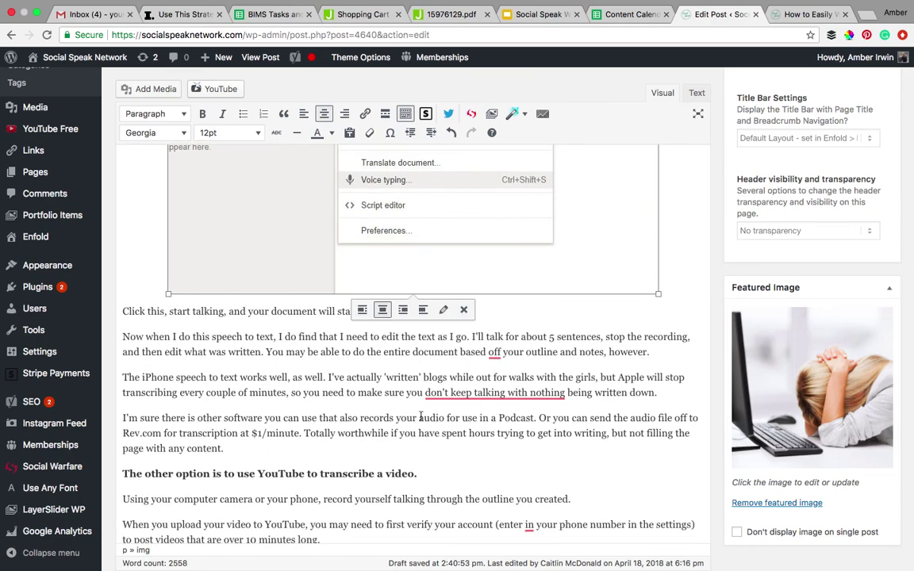
pyautogui.click(323, 385)
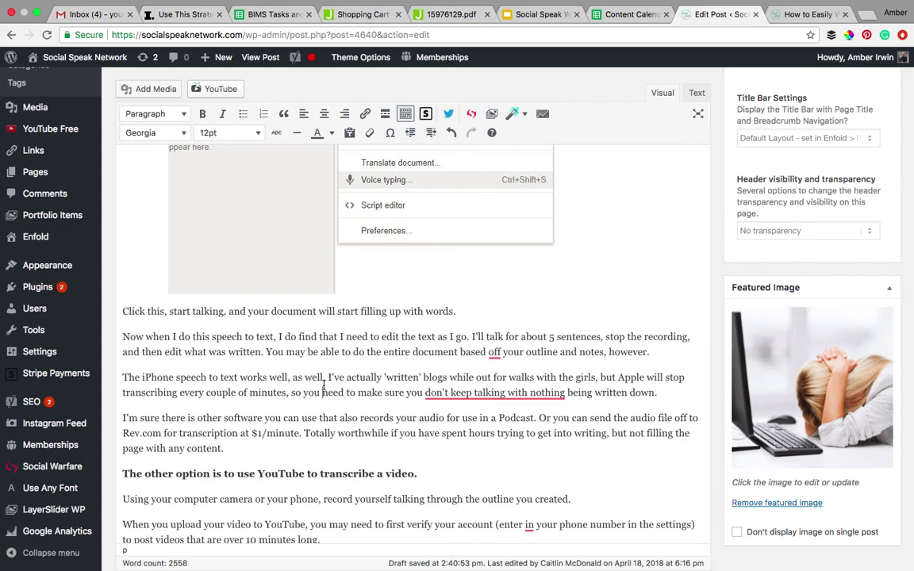
pyautogui.scroll(-5, 323, 385)
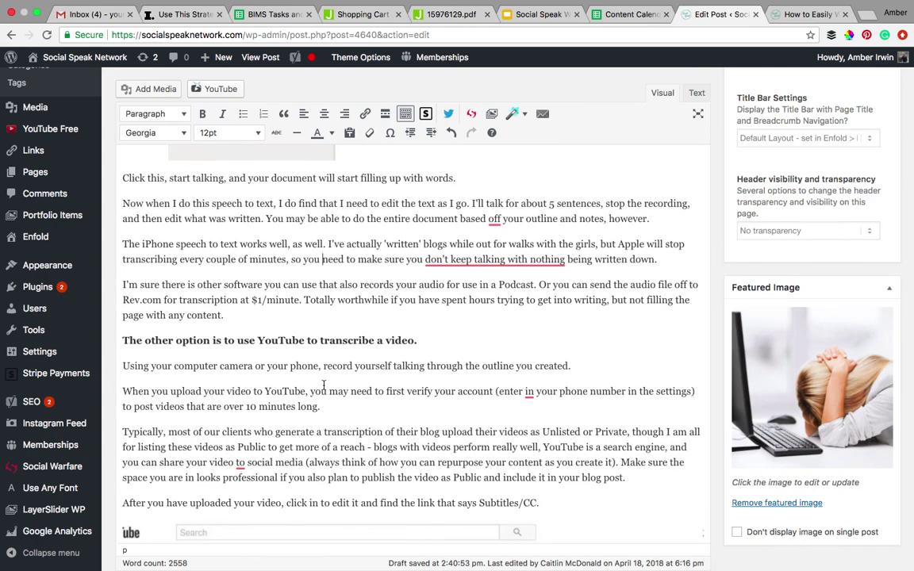
pyautogui.scroll(-7, 324, 385)
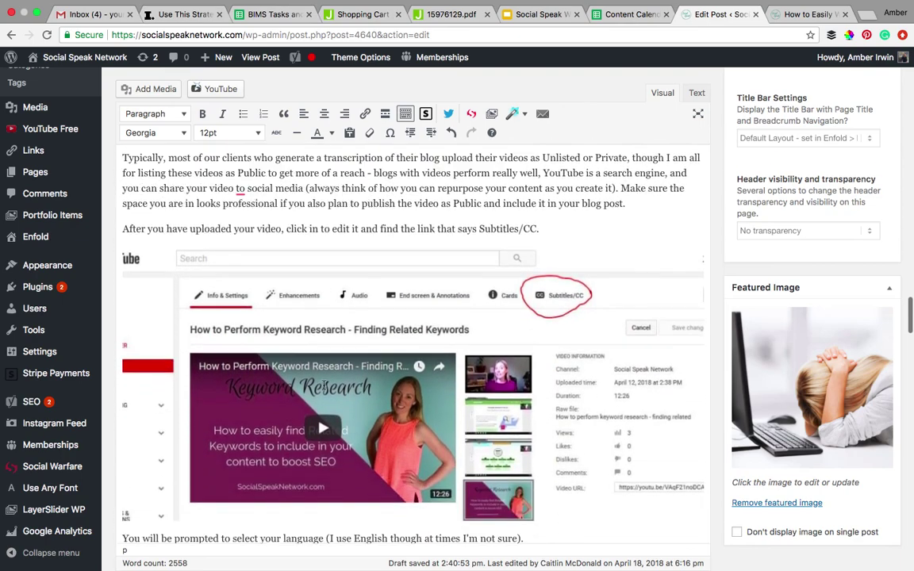
pyautogui.scroll(-4, 323, 385)
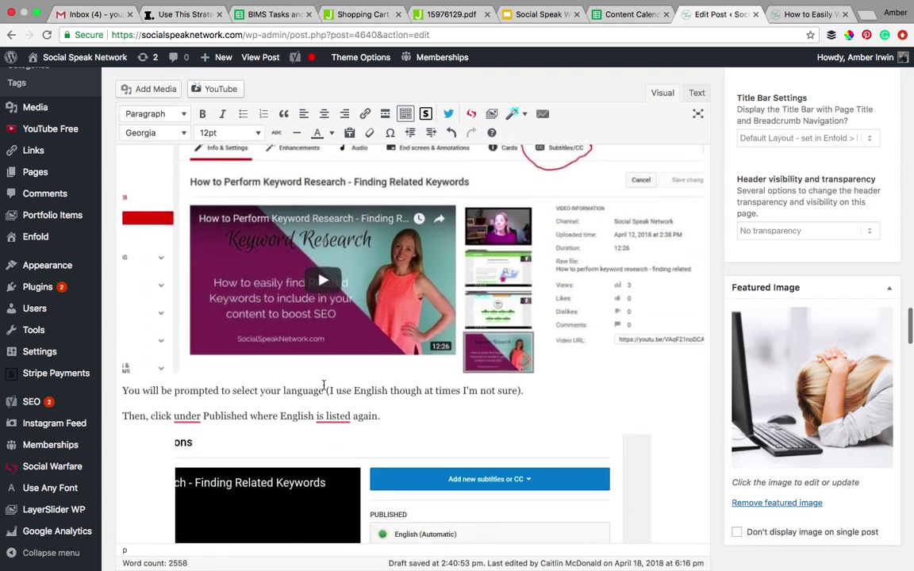
pyautogui.scroll(-1, 323, 385)
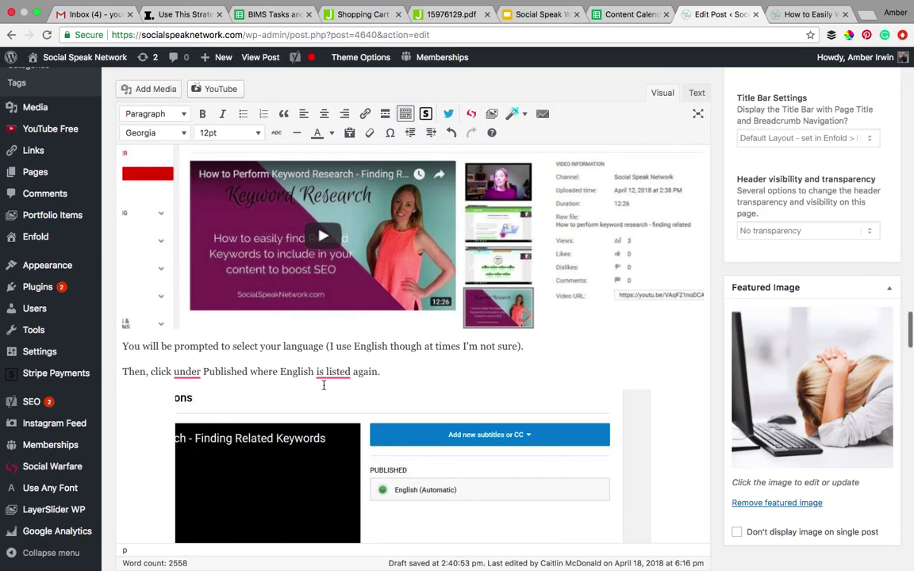
# - Check the title and featured image at the start of the published post, and return to the post's editor
pyautogui.scroll(20, 323, 385)
pyautogui.scroll(15, 323, 385)
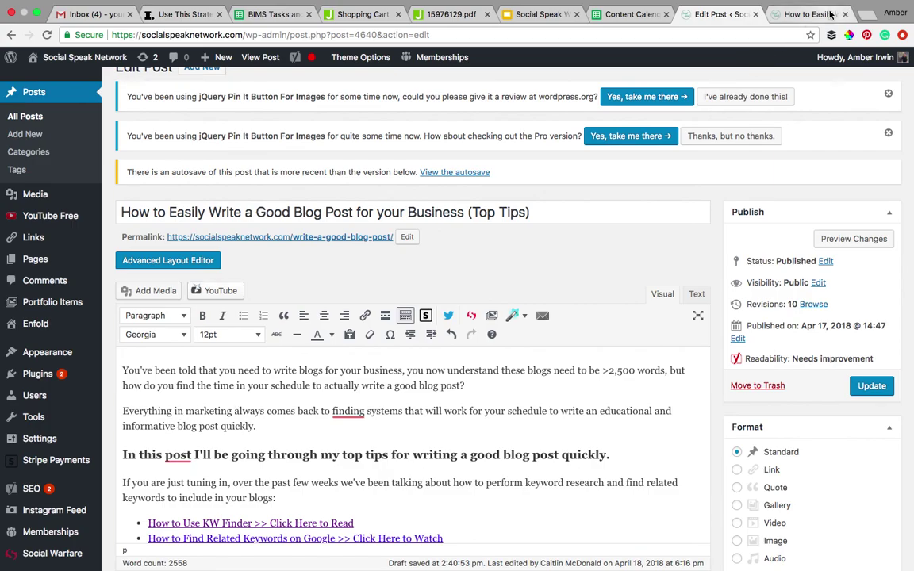
pyautogui.click(805, 14)
pyautogui.scroll(6, 375, 331)
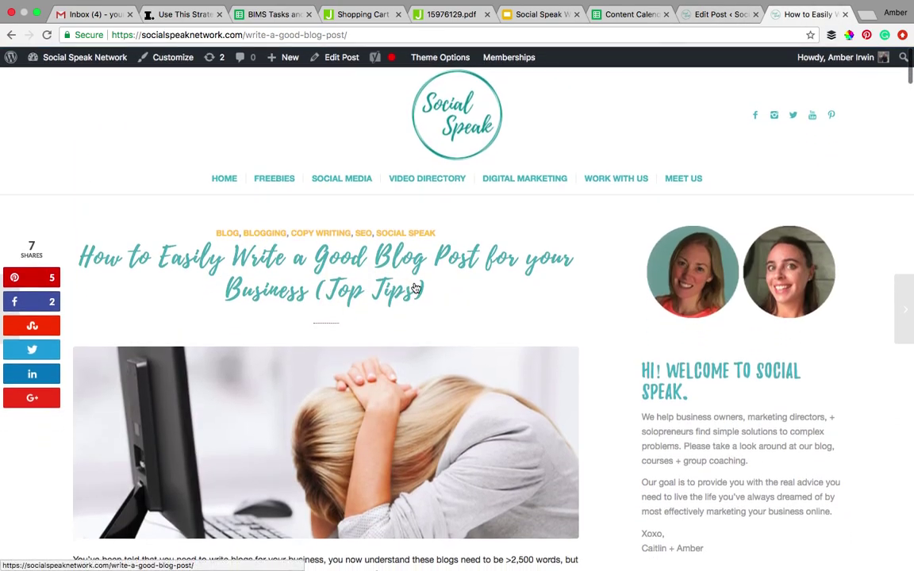
pyautogui.click(716, 15)
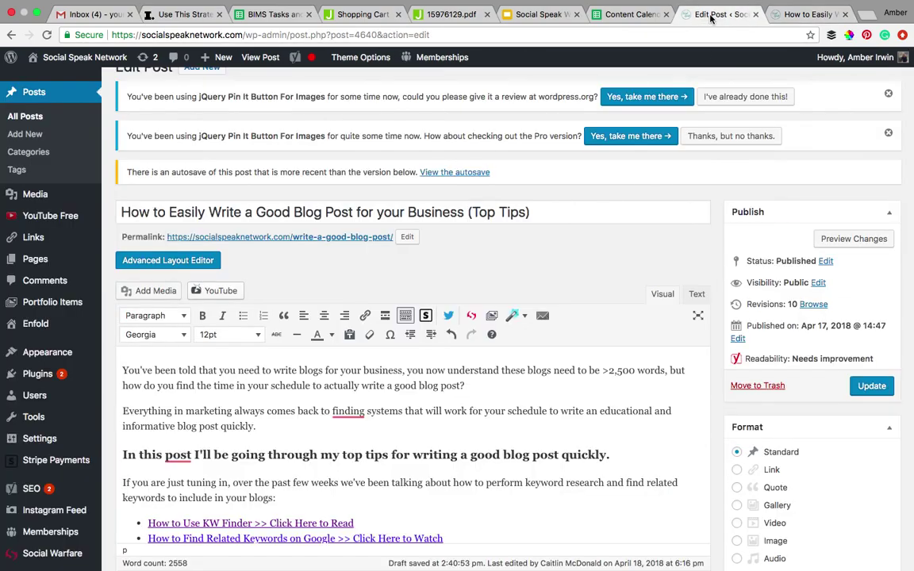
# - Review the post body in the editor from the introduction through the YouTube subtitle screenshots to the Tip 6 outsourcing section
pyautogui.scroll(-2, 509, 397)
pyautogui.scroll(-15, 509, 428)
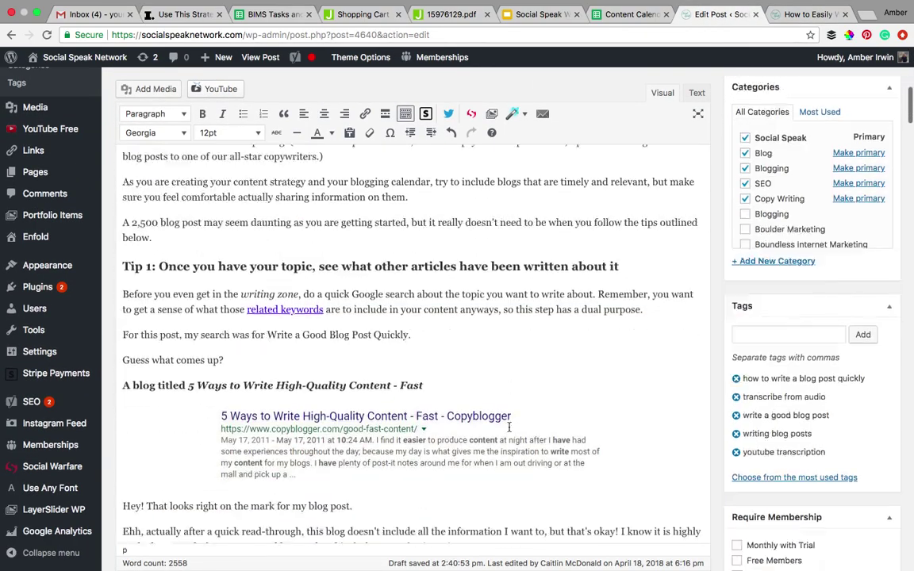
pyautogui.scroll(-10, 509, 427)
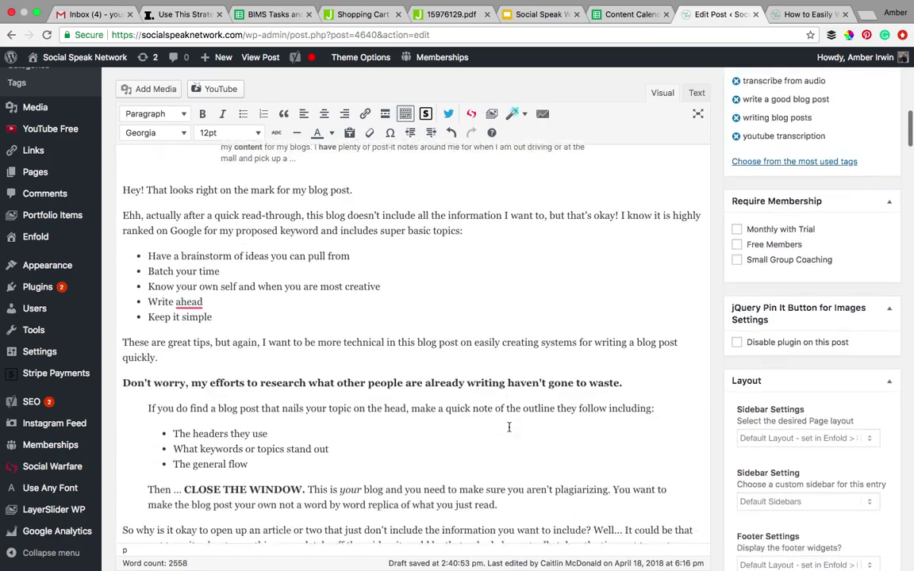
pyautogui.scroll(-10, 509, 428)
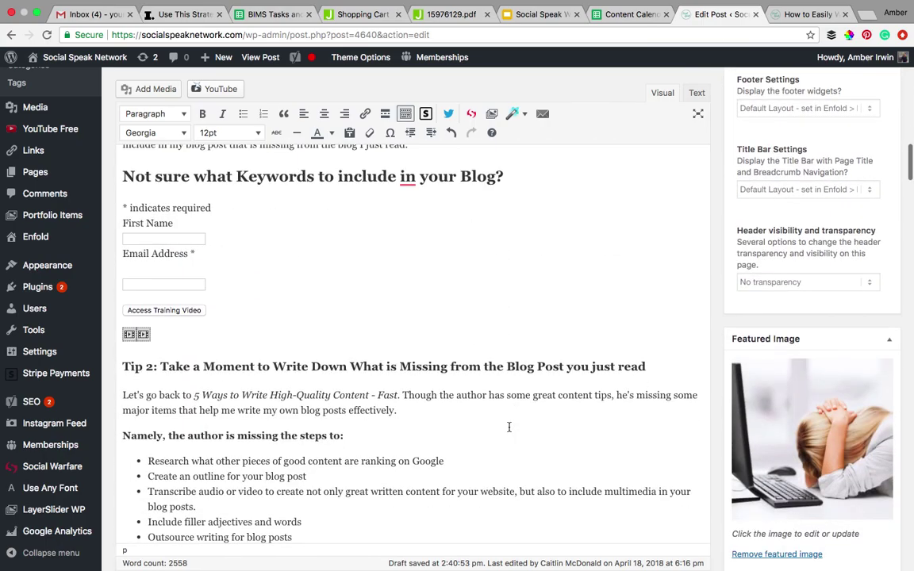
pyautogui.scroll(-15, 509, 428)
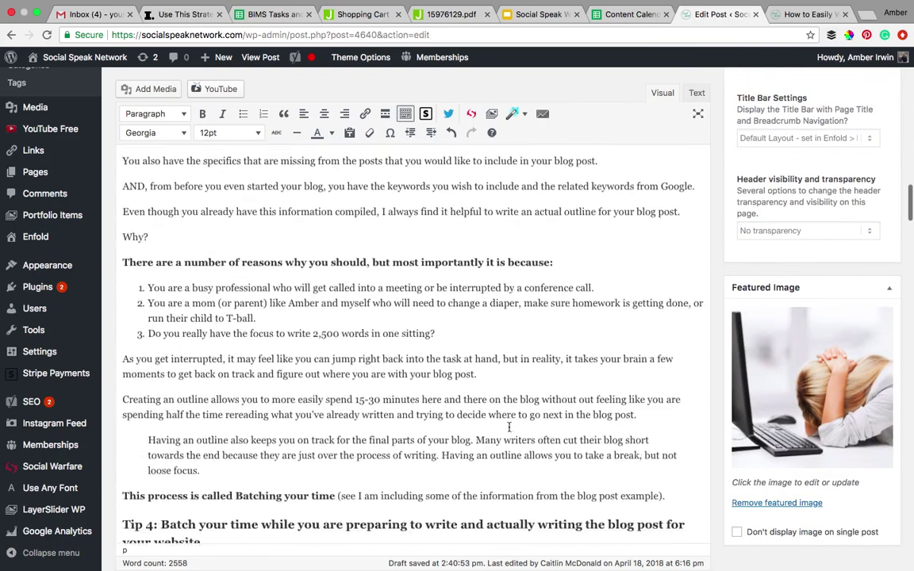
pyautogui.scroll(-15, 509, 427)
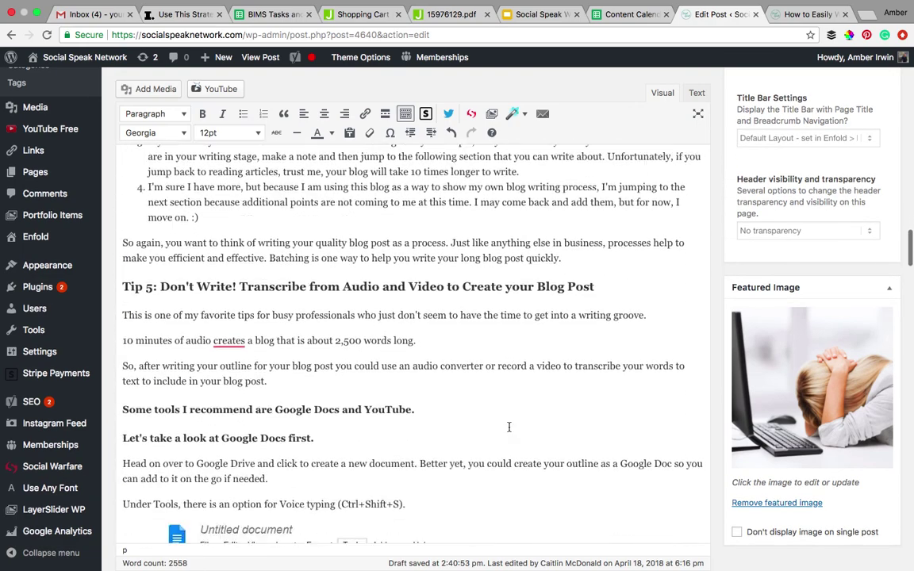
pyautogui.scroll(-15, 509, 427)
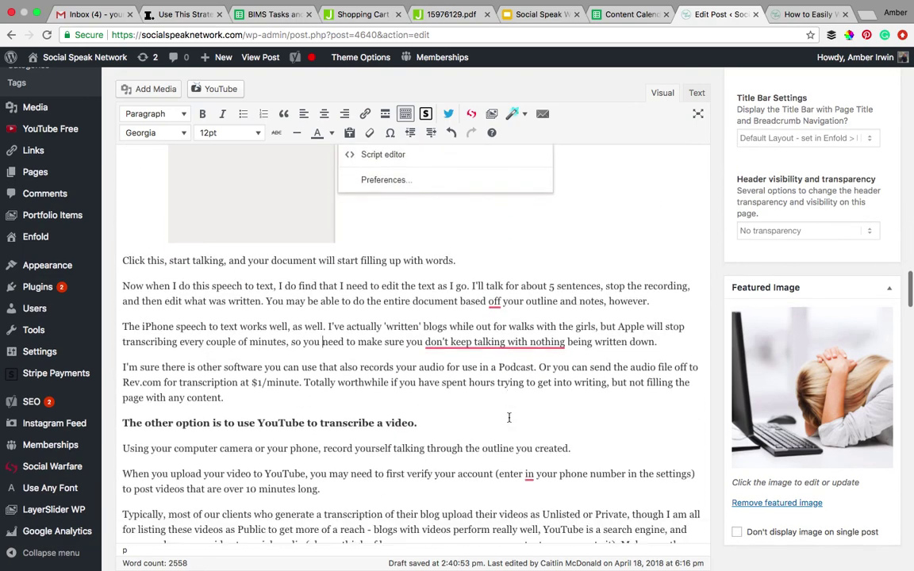
pyautogui.scroll(-8, 509, 416)
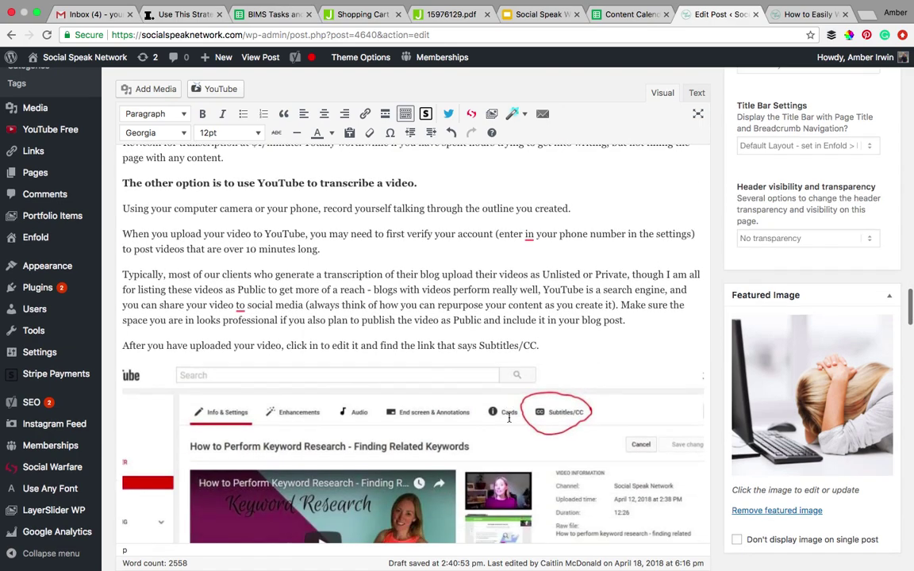
pyautogui.scroll(-10, 509, 418)
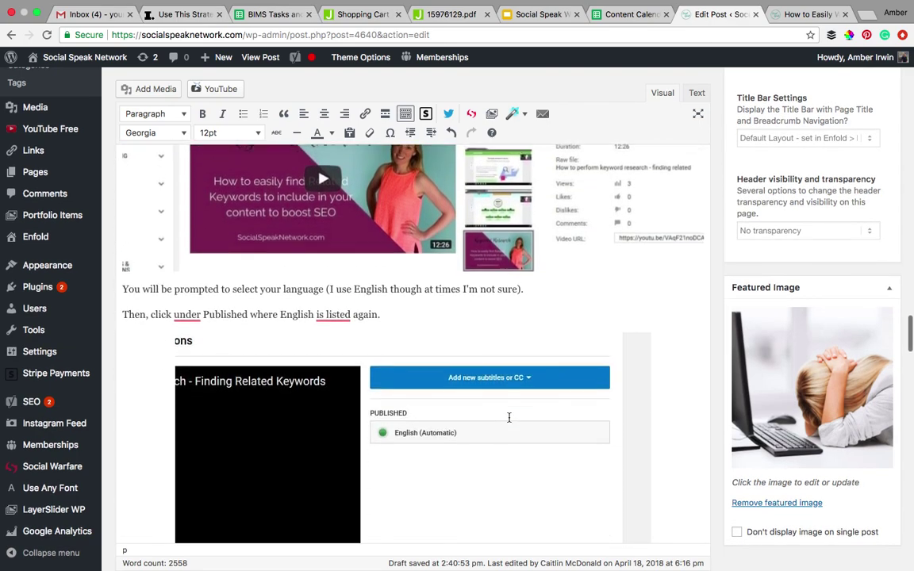
pyautogui.scroll(-10, 508, 420)
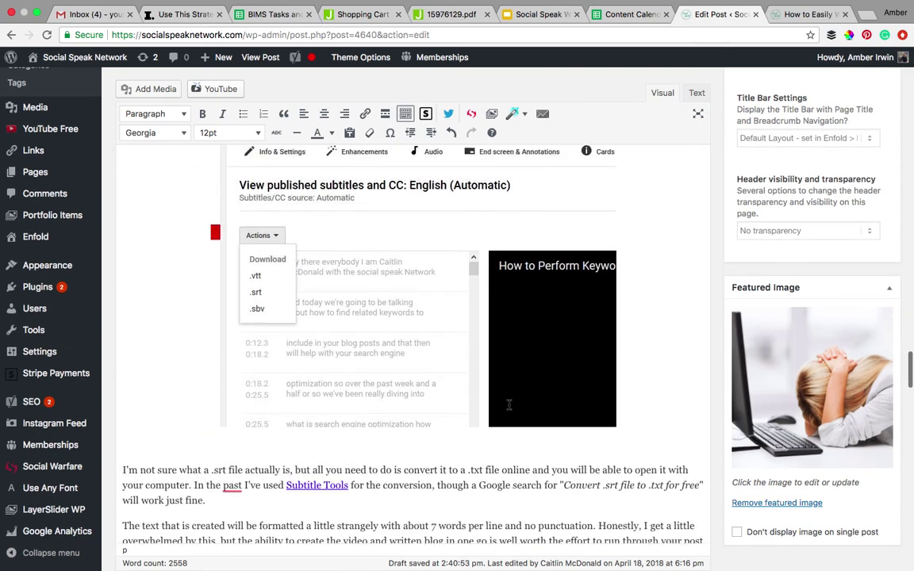
pyautogui.scroll(-5, 508, 392)
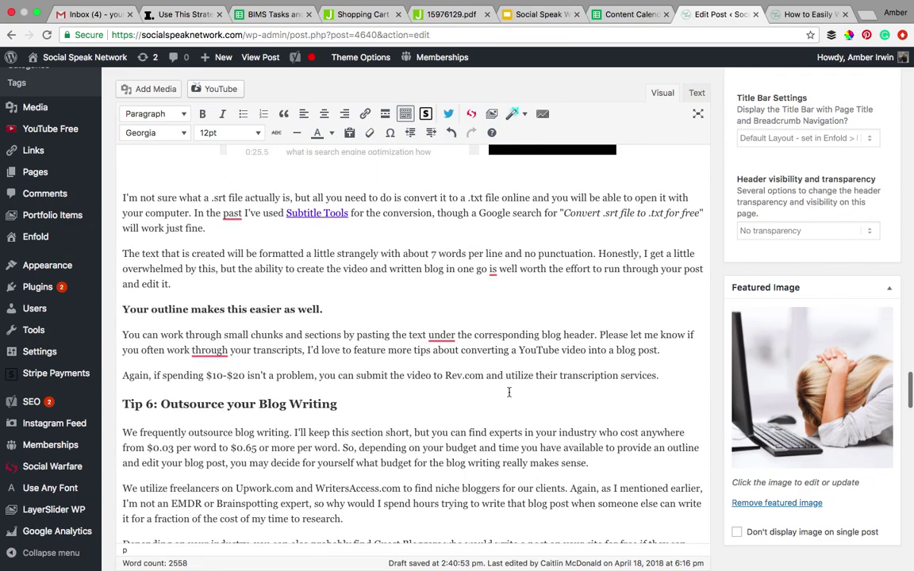
pyautogui.scroll(-6, 509, 392)
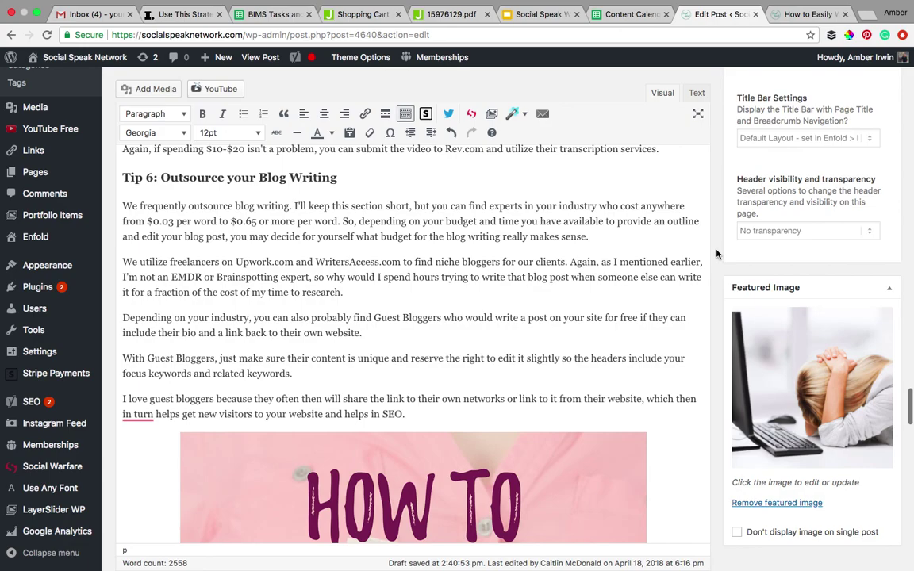
# - Find and select the pink "How to Write a Good Blog Post" image below the Tip 6 section
pyautogui.scroll(15, 717, 254)
pyautogui.scroll(15, 716, 254)
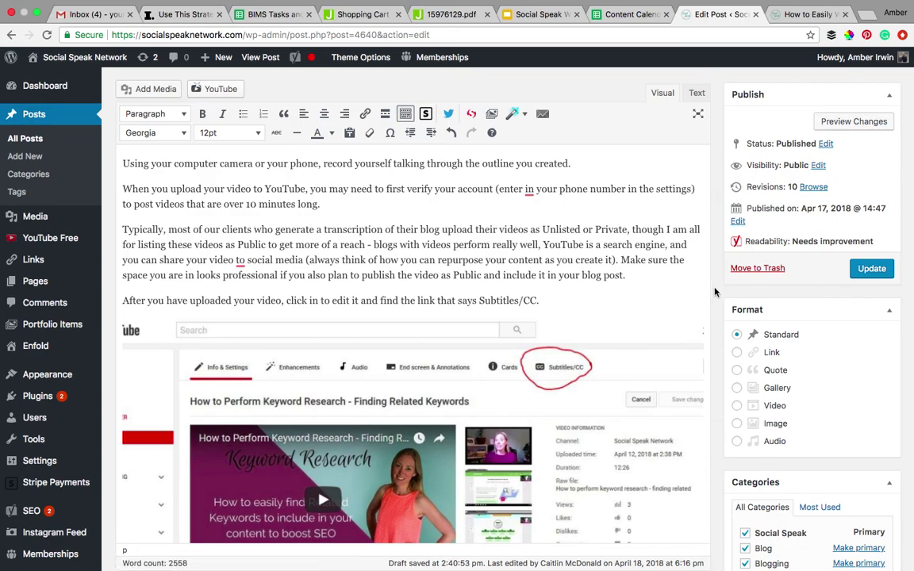
pyautogui.scroll(-20, 675, 330)
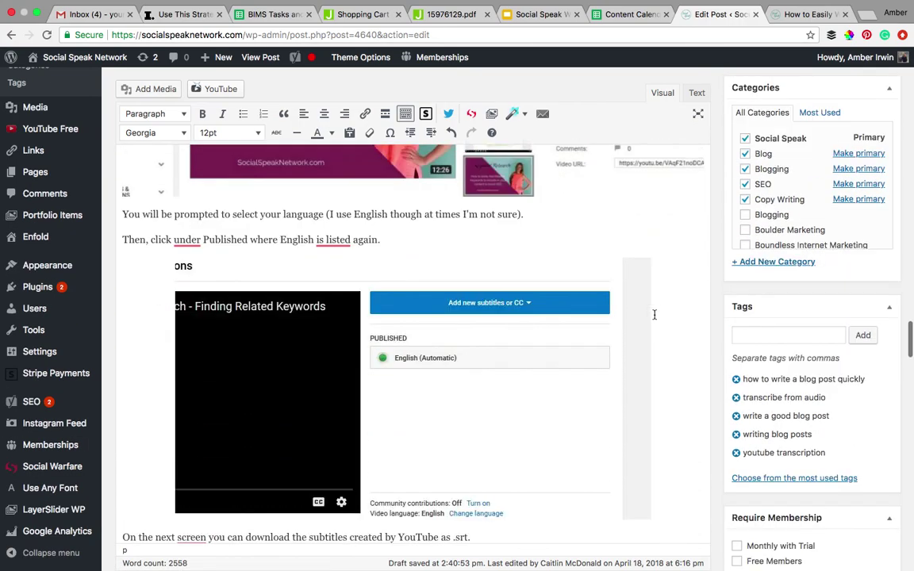
pyautogui.scroll(-5, 654, 308)
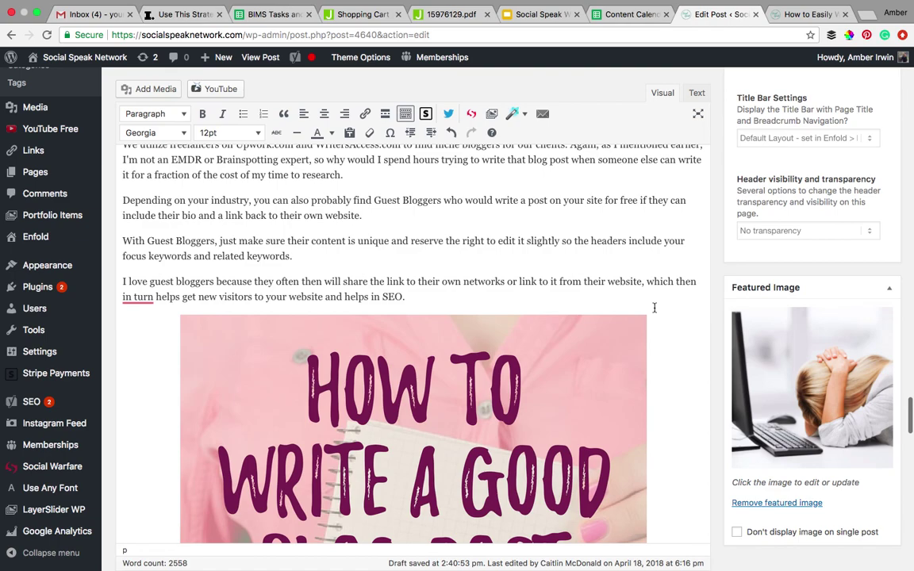
pyautogui.scroll(-3, 650, 293)
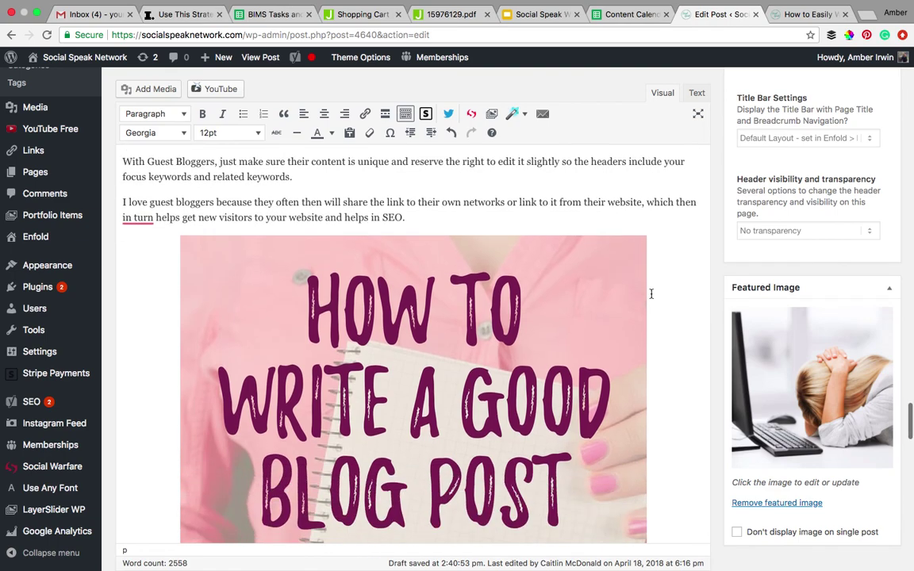
pyautogui.click(581, 300)
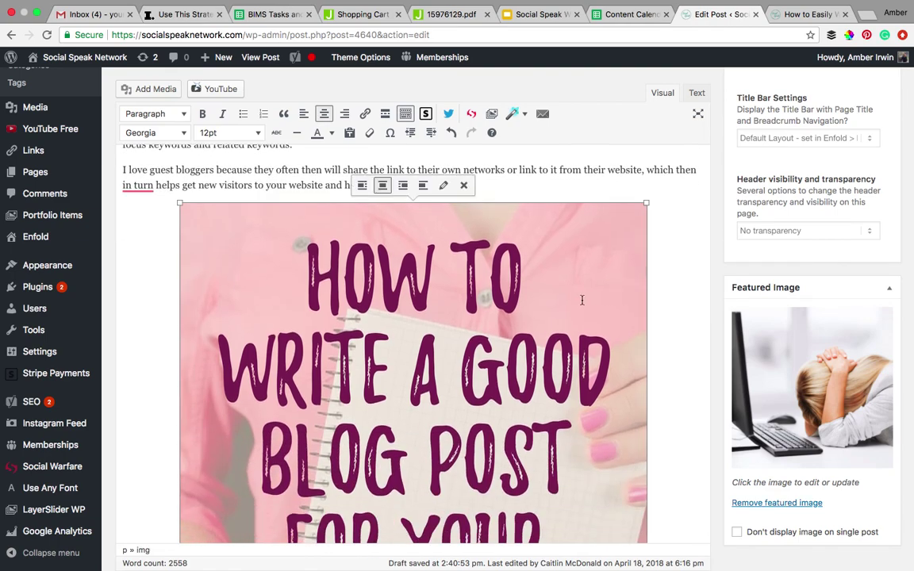
# - Show the HTML source around the end of Tip 6 and highlight the "display: none;" div containing the hidden image
pyautogui.click(556, 191)
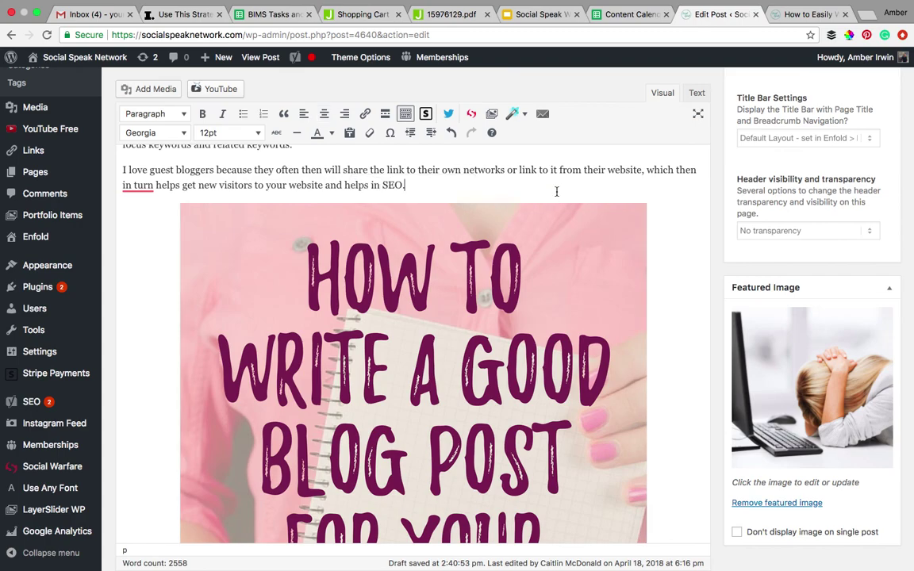
pyautogui.click(697, 94)
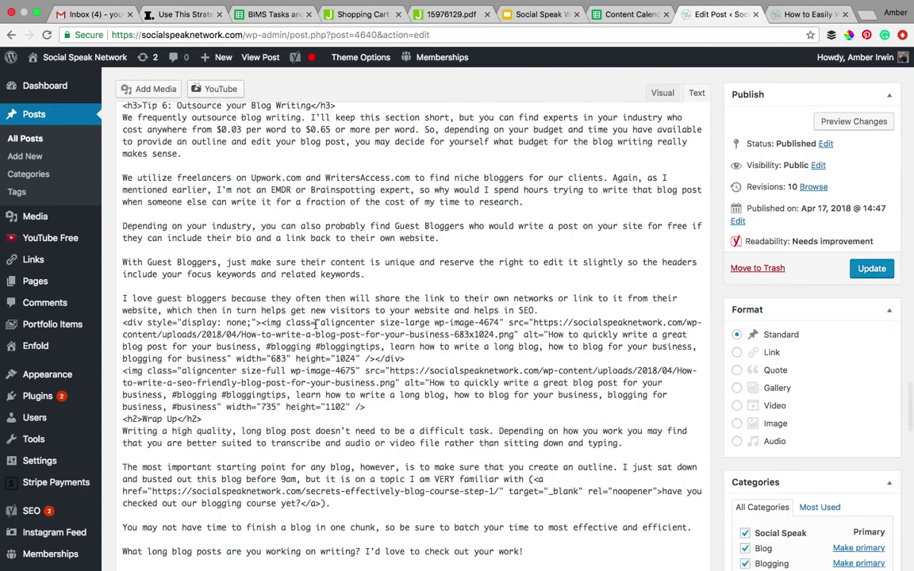
pyautogui.moveTo(123, 323); pyautogui.dragTo(418, 357)
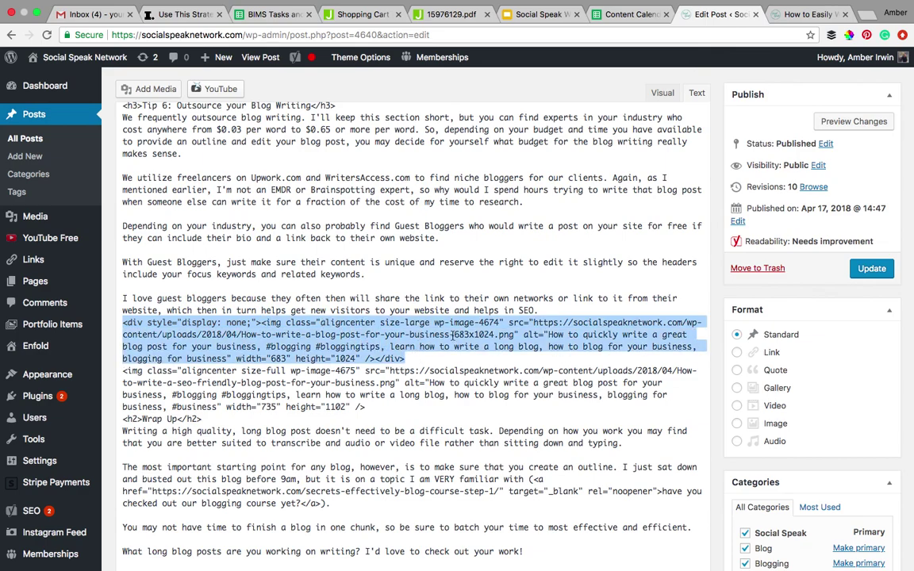
# - Examine how the "How to Write a Good Blog Post" image appears in the published post, and return to the editor's HTML source
pyautogui.click(801, 15)
pyautogui.scroll(-10, 457, 326)
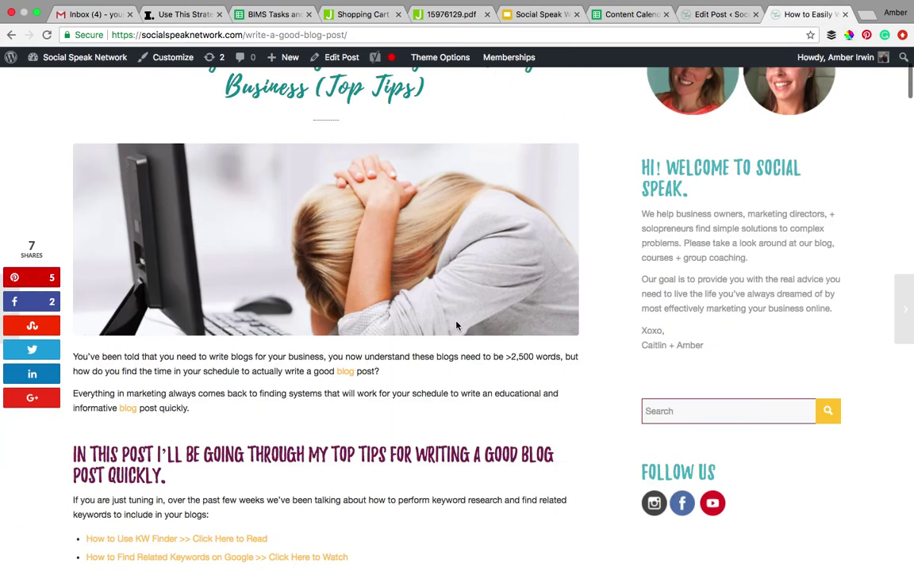
pyautogui.scroll(-15, 458, 325)
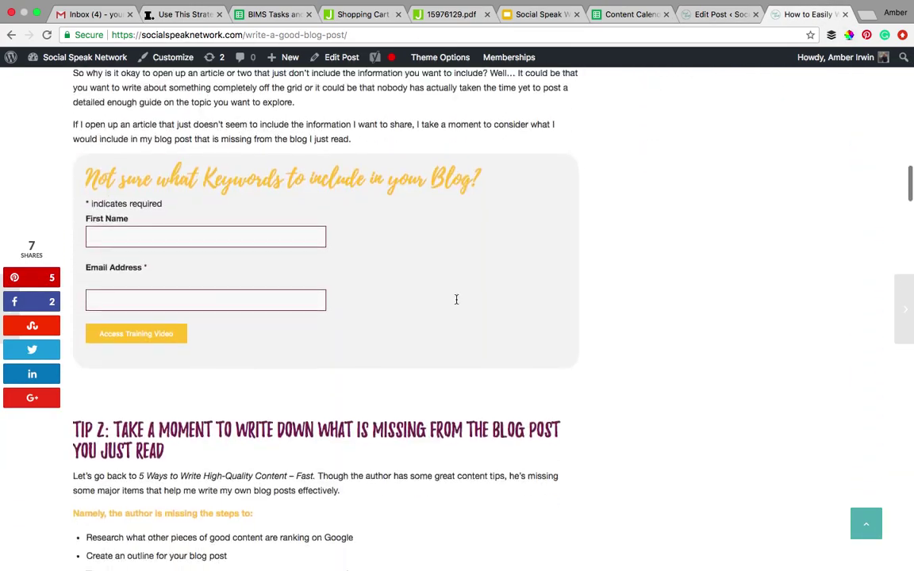
pyautogui.scroll(-20, 456, 292)
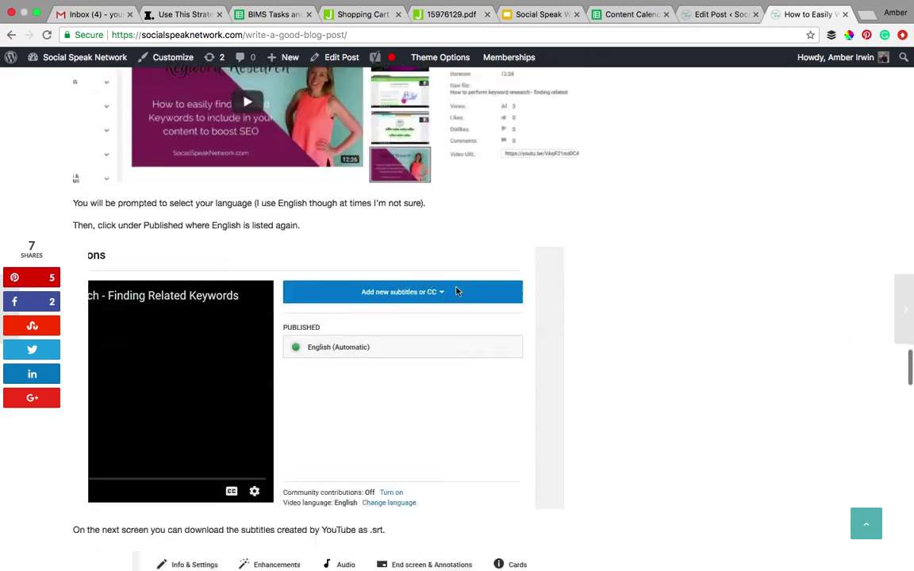
pyautogui.scroll(-10, 456, 291)
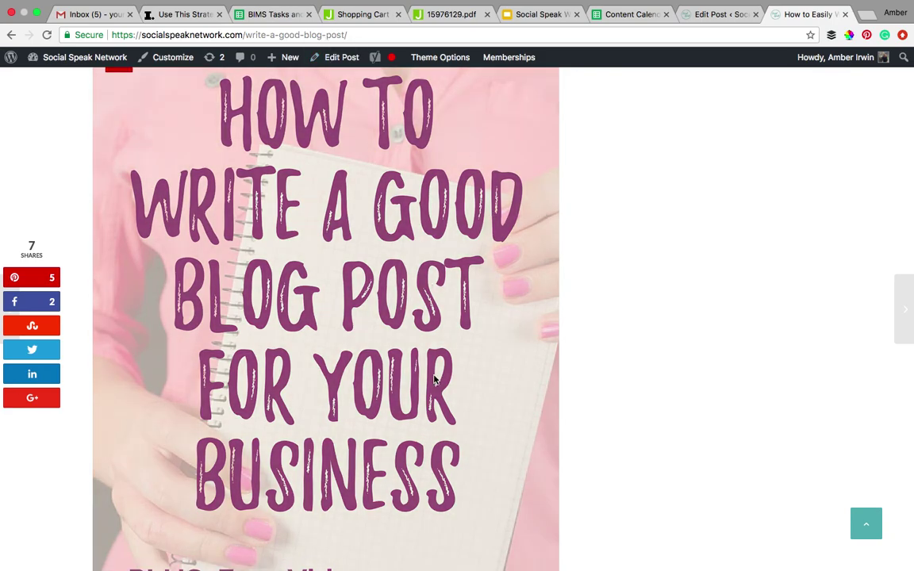
pyautogui.scroll(-2, 436, 349)
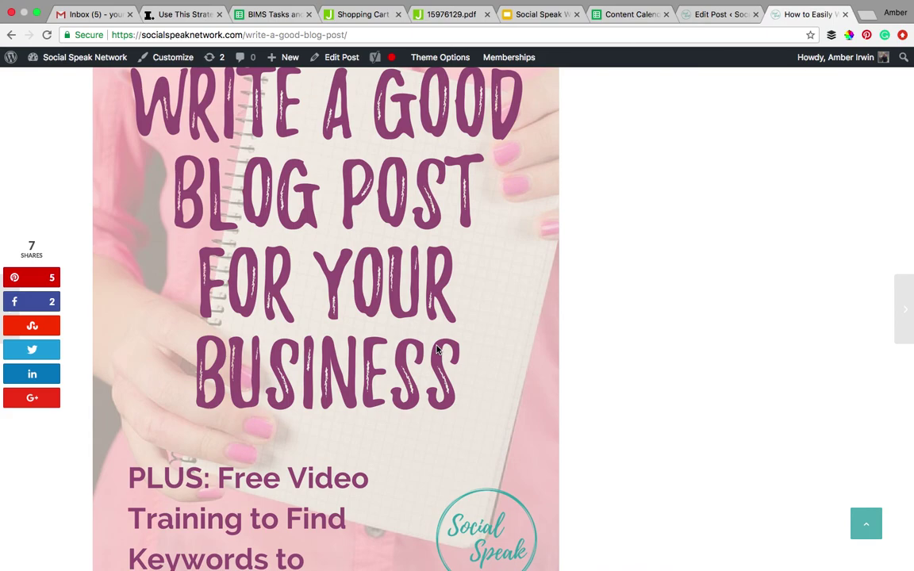
pyautogui.scroll(2, 435, 349)
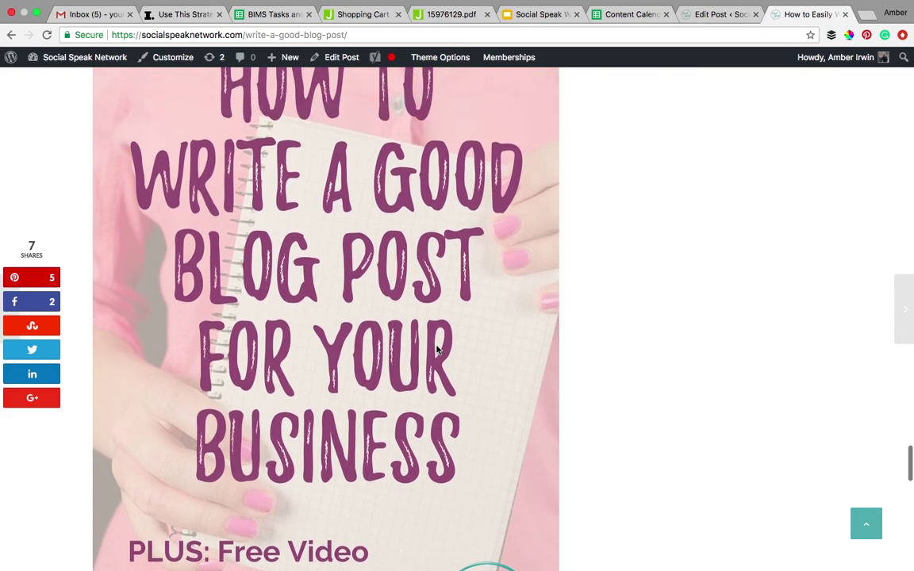
pyautogui.click(722, 15)
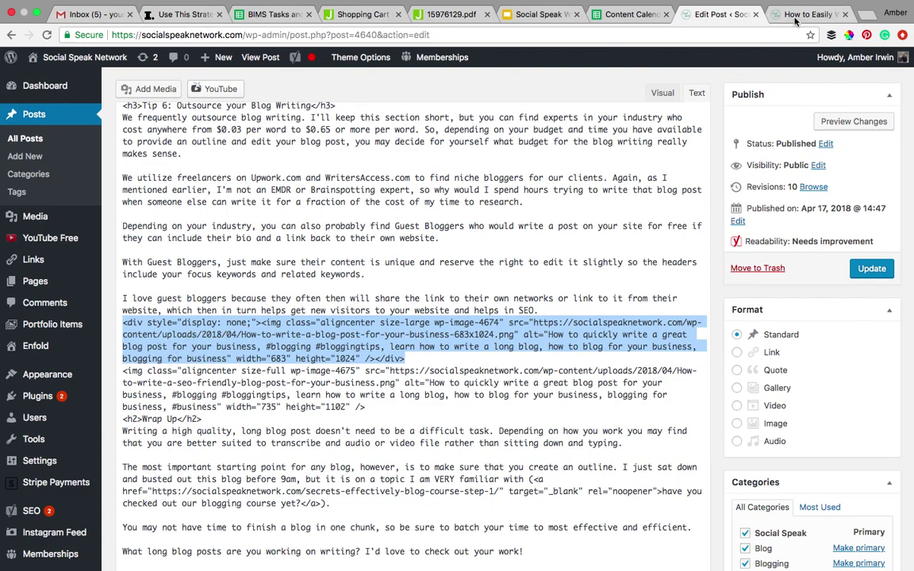
# - Select the pink "How to Write a Good Blog Post" image in the visual editor and examine it down to the Wrap Up heading
pyautogui.click(662, 93)
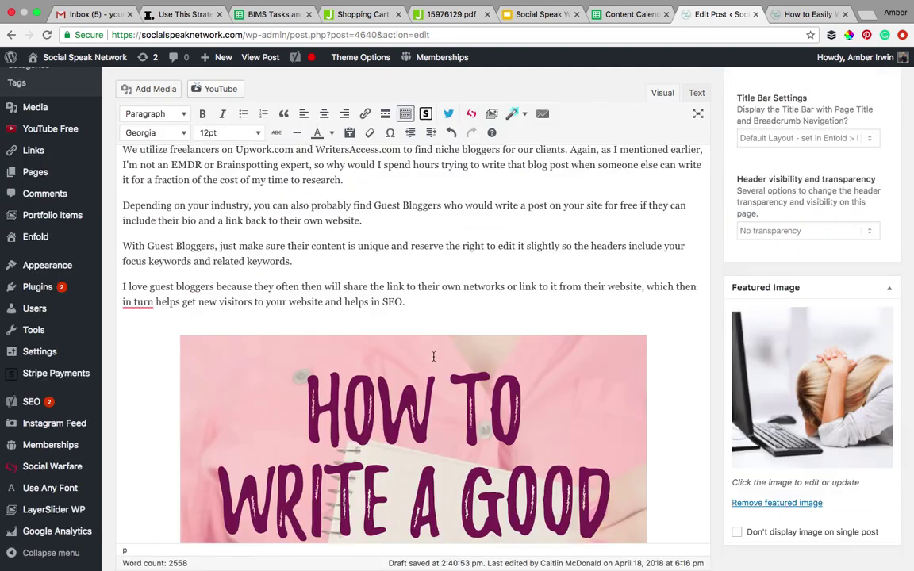
pyautogui.click(414, 380)
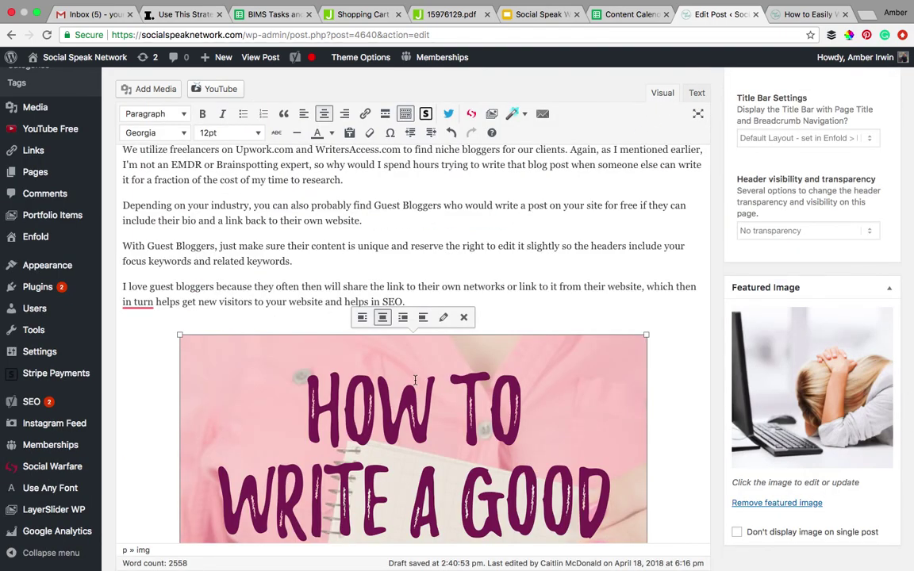
pyautogui.scroll(-5, 414, 379)
pyautogui.scroll(-4, 414, 380)
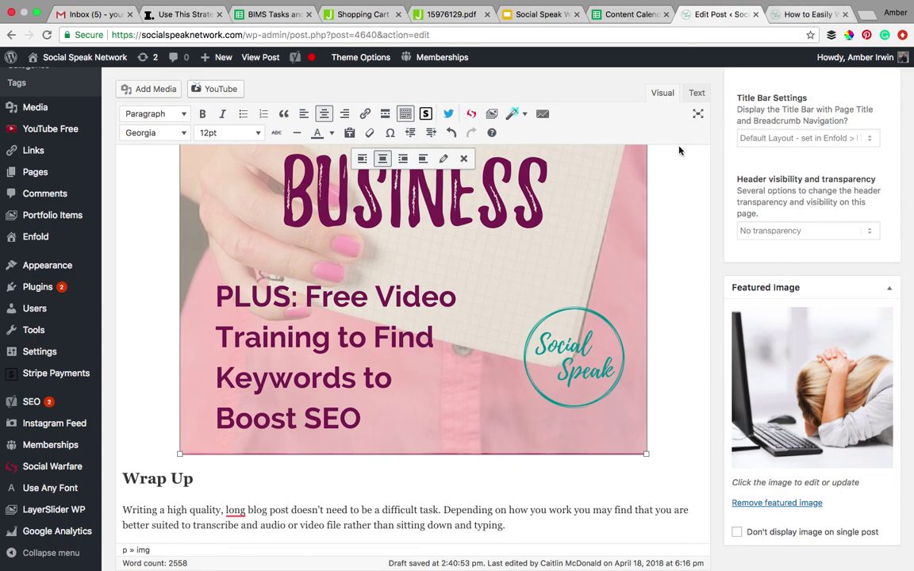
# - Highlight the opening "display: none;" div tag in the HTML source and review the code through the end of the MailChimp signup form
pyautogui.click(696, 92)
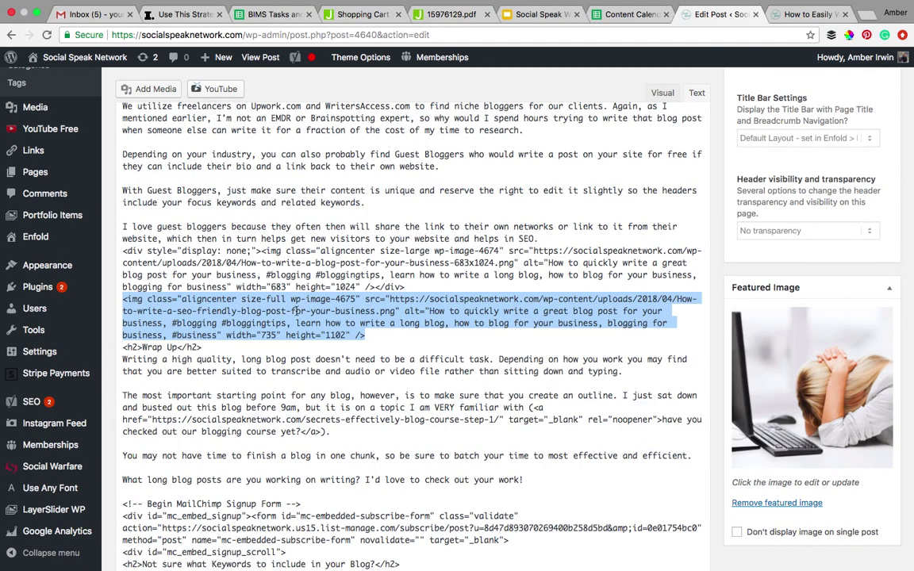
pyautogui.moveTo(121, 251); pyautogui.dragTo(258, 252)
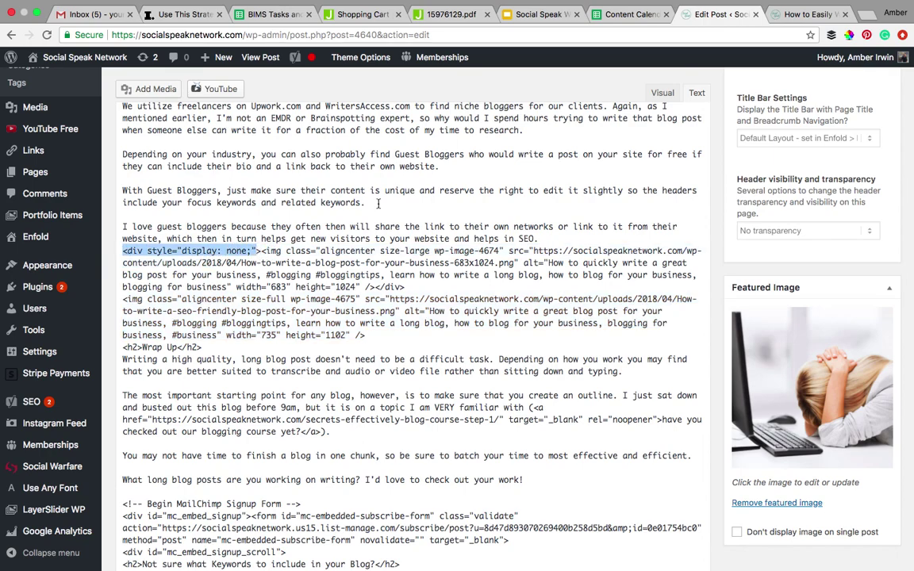
pyautogui.scroll(-3, 533, 258)
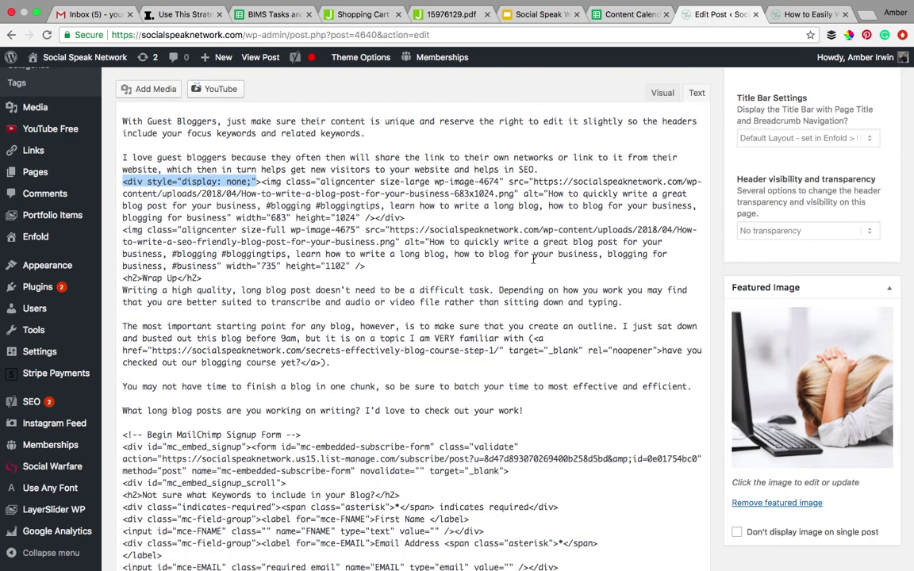
pyautogui.scroll(-4, 533, 259)
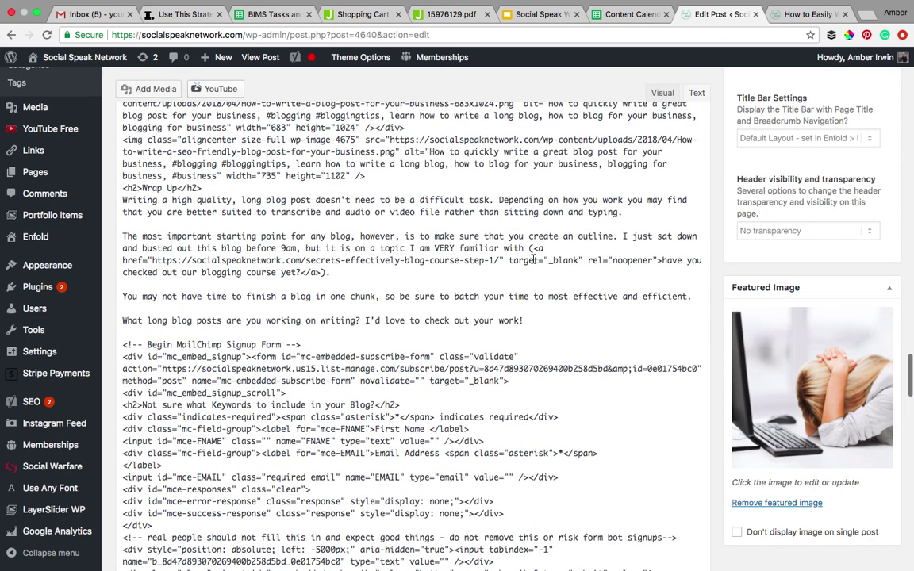
pyautogui.scroll(-8, 289, 374)
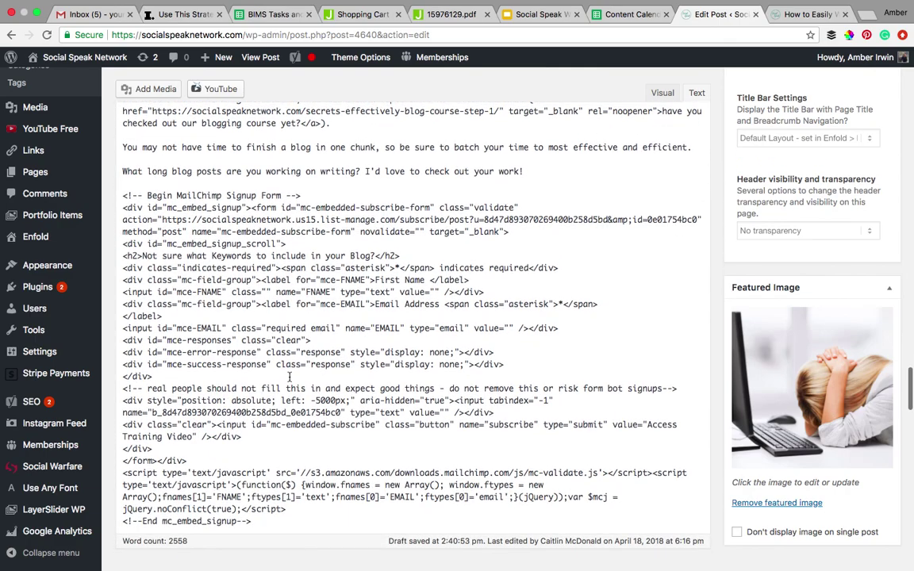
# - Review the Wrap Up section and the "Not sure what Keywords to include in your Blog?" sign-up form in the visual editor
pyautogui.click(662, 93)
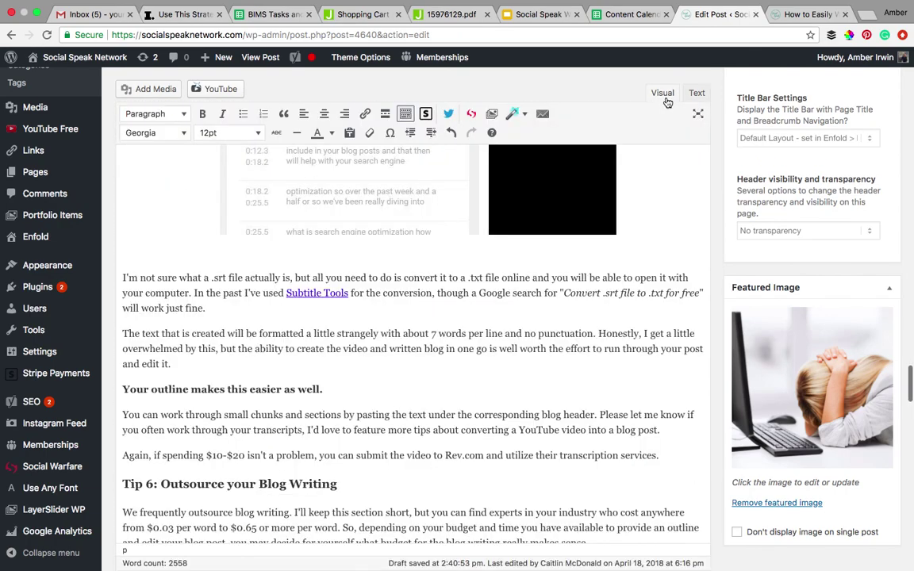
pyautogui.scroll(-20, 486, 309)
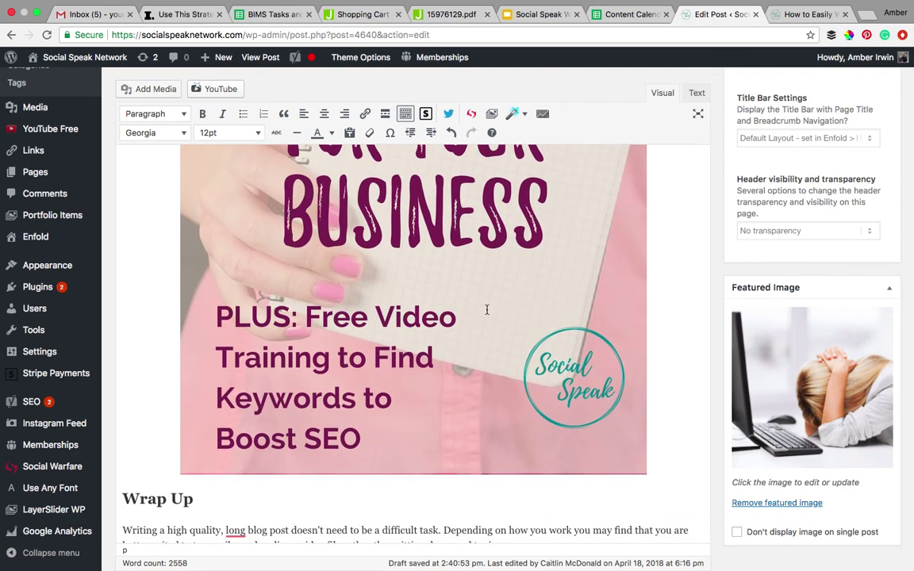
pyautogui.scroll(-7, 487, 309)
pyautogui.scroll(-1, 487, 309)
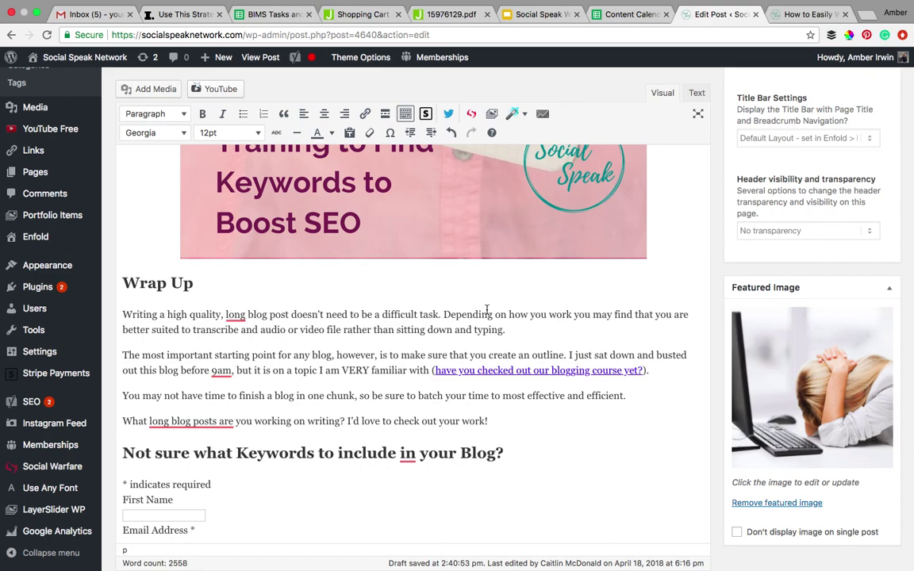
pyautogui.scroll(-2, 487, 310)
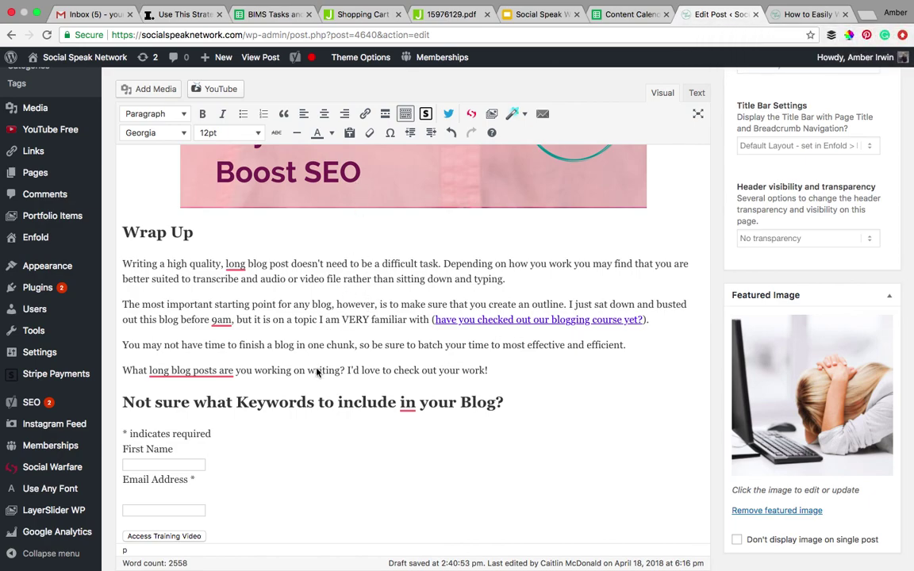
pyautogui.scroll(-5, 315, 371)
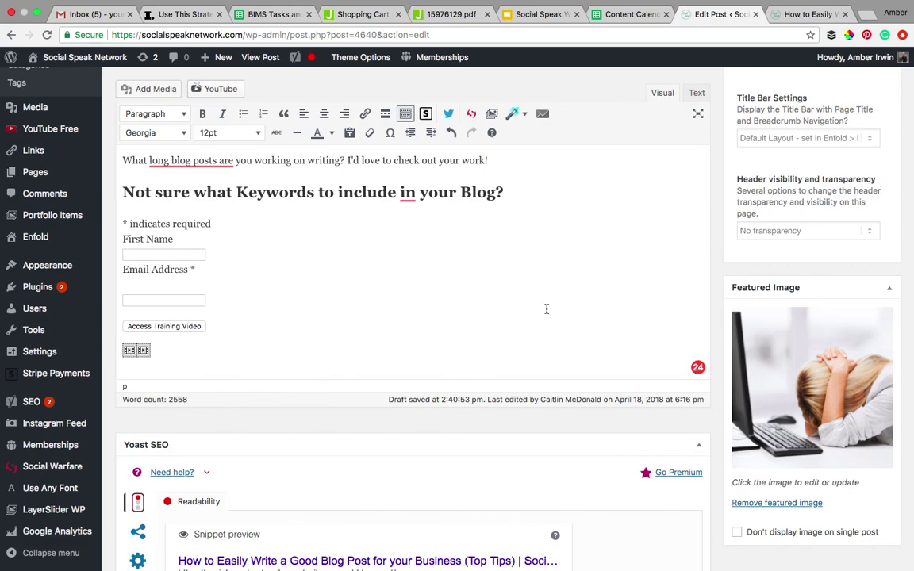
# - Look over the post's tags, categories, featured image and Yoast SEO readability analysis, ending at the YouTube subtitle screenshots in the body
pyautogui.scroll(5, 718, 264)
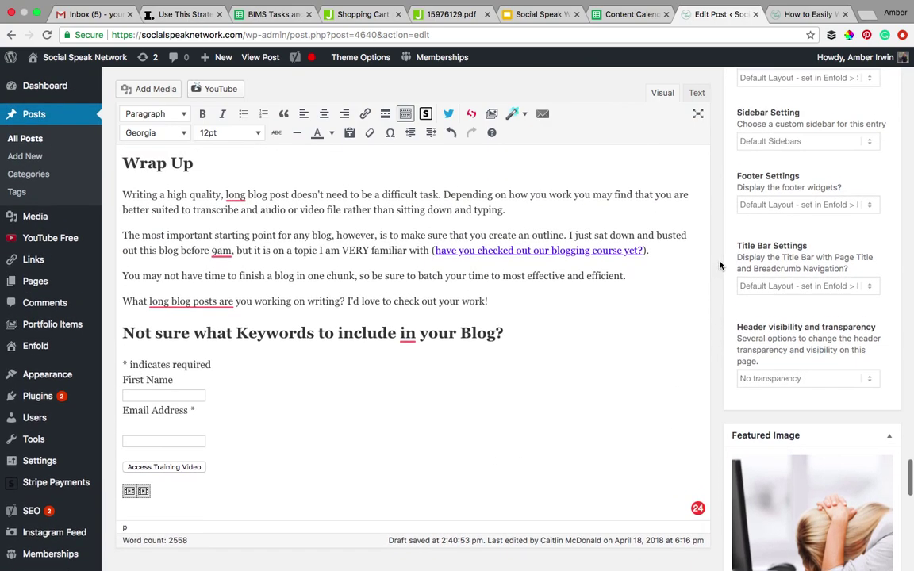
pyautogui.scroll(10, 719, 265)
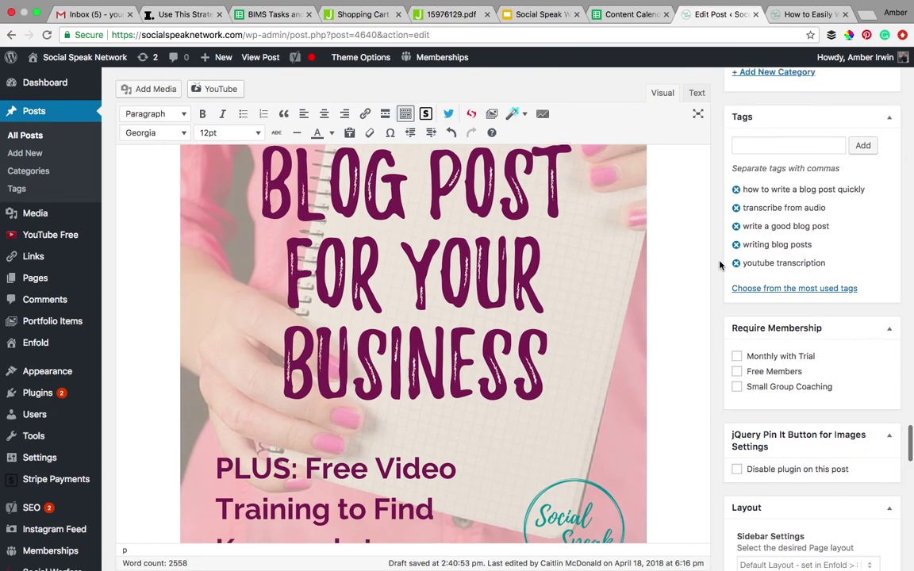
pyautogui.scroll(7, 720, 265)
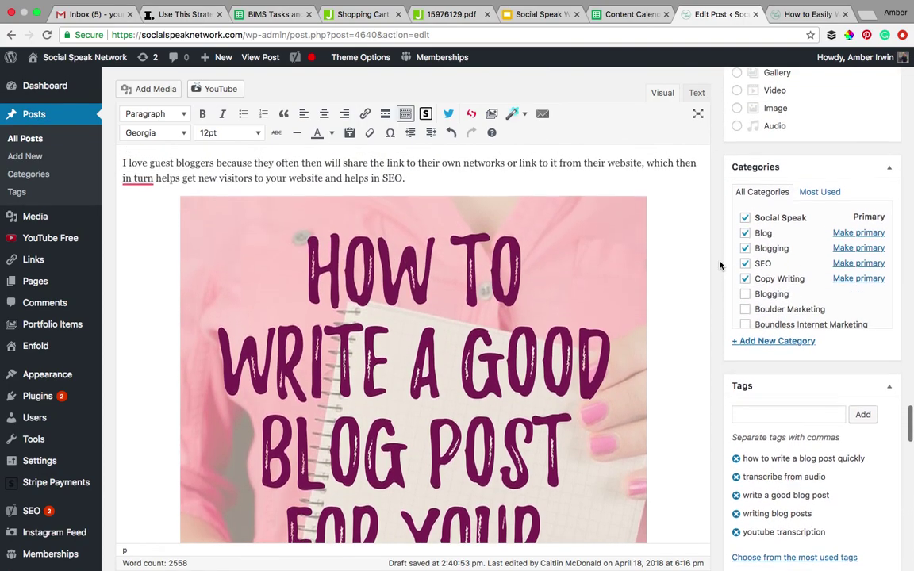
pyautogui.scroll(-20, 719, 265)
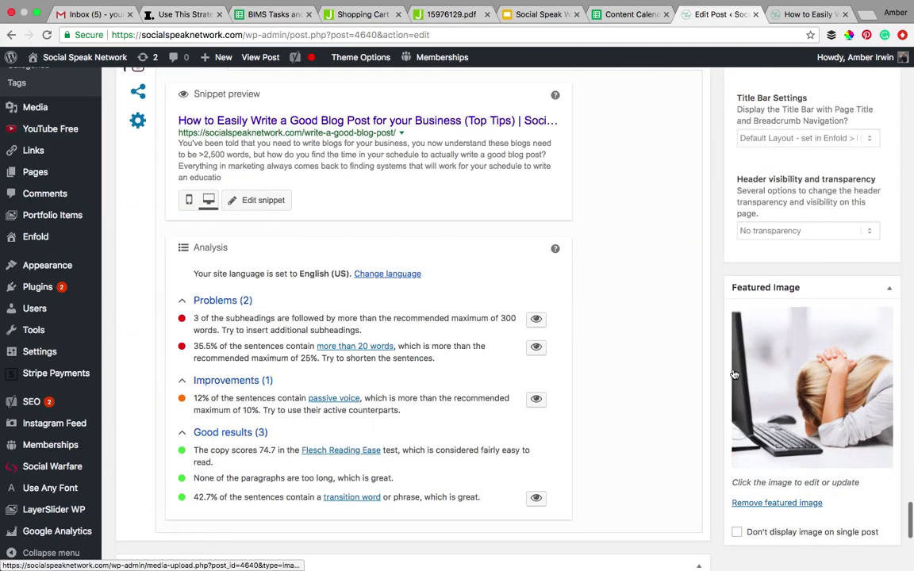
pyautogui.scroll(12, 696, 315)
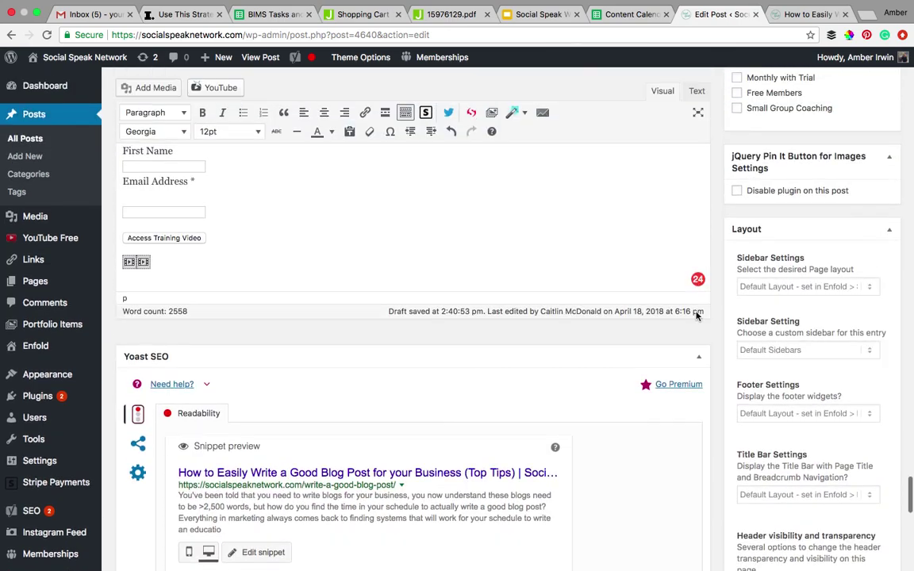
pyautogui.scroll(15, 696, 311)
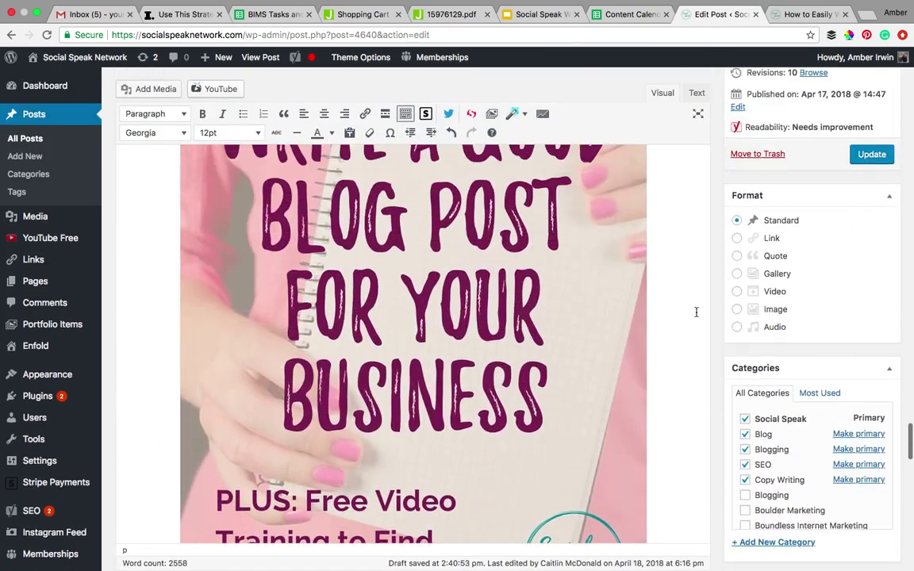
pyautogui.scroll(10, 696, 312)
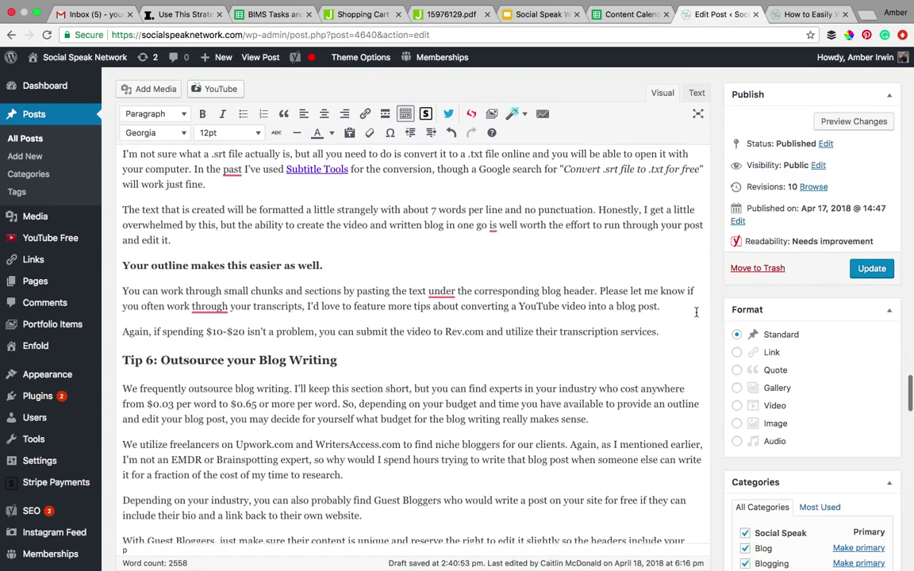
pyautogui.scroll(6, 695, 312)
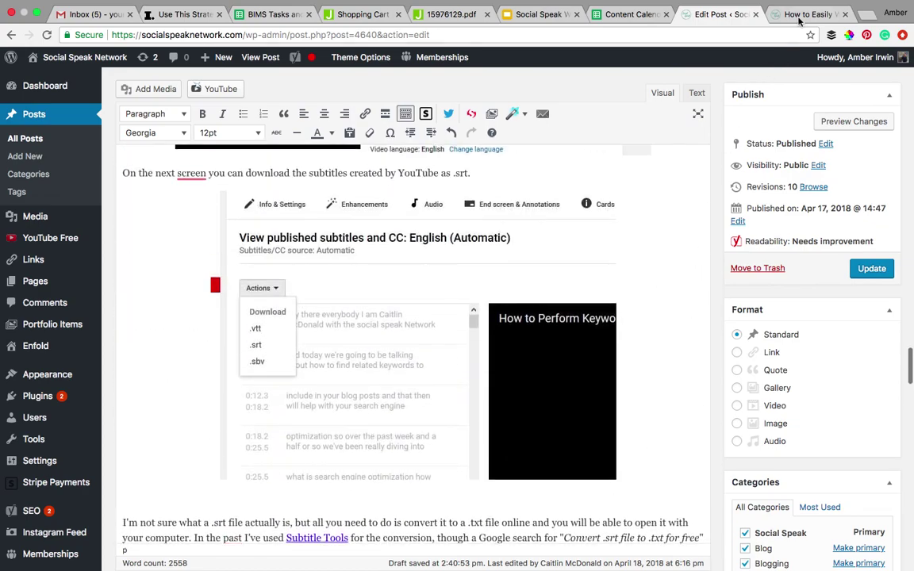
# - Switch to the published post and review it upward from Tip 6 through the YouTube and Google Docs screenshots to the Tip 5 heading
pyautogui.click(801, 14)
pyautogui.scroll(12, 525, 278)
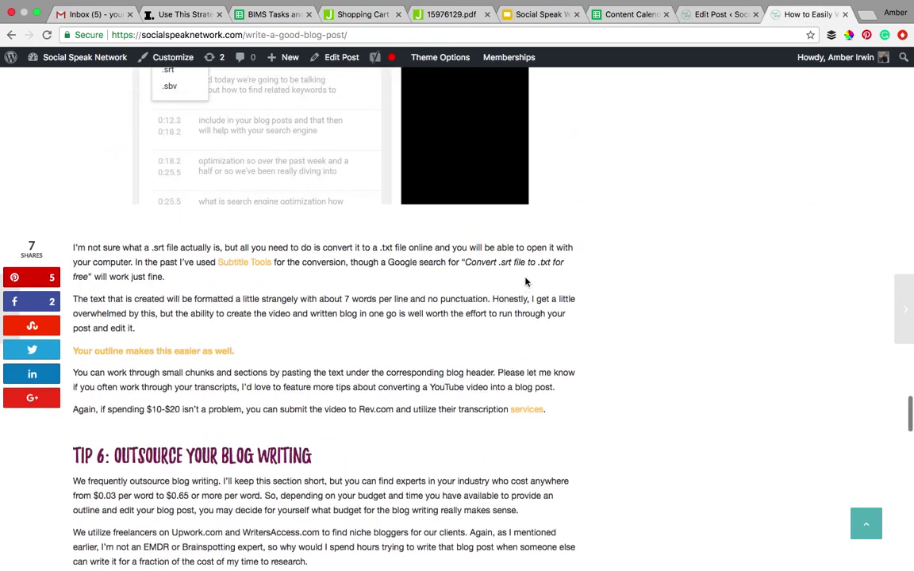
pyautogui.scroll(12, 525, 282)
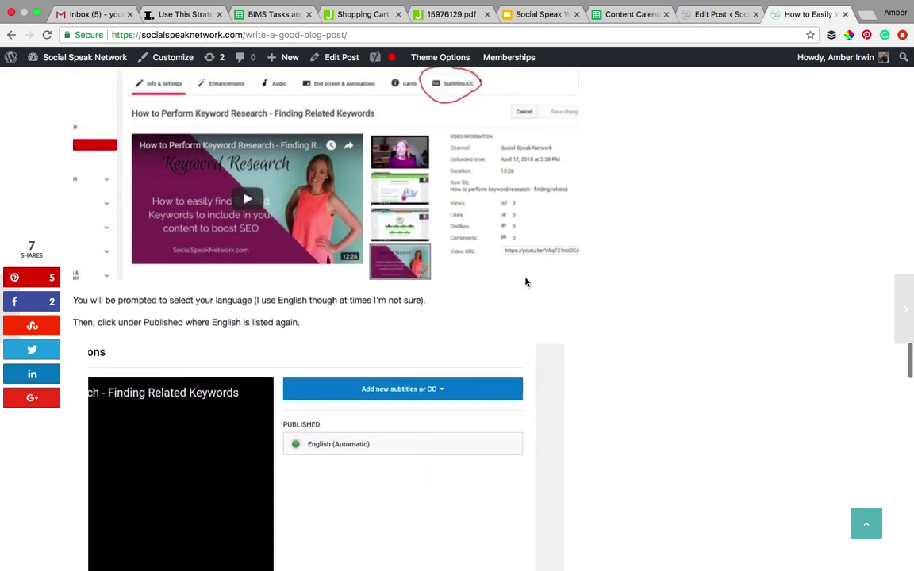
pyautogui.scroll(10, 526, 282)
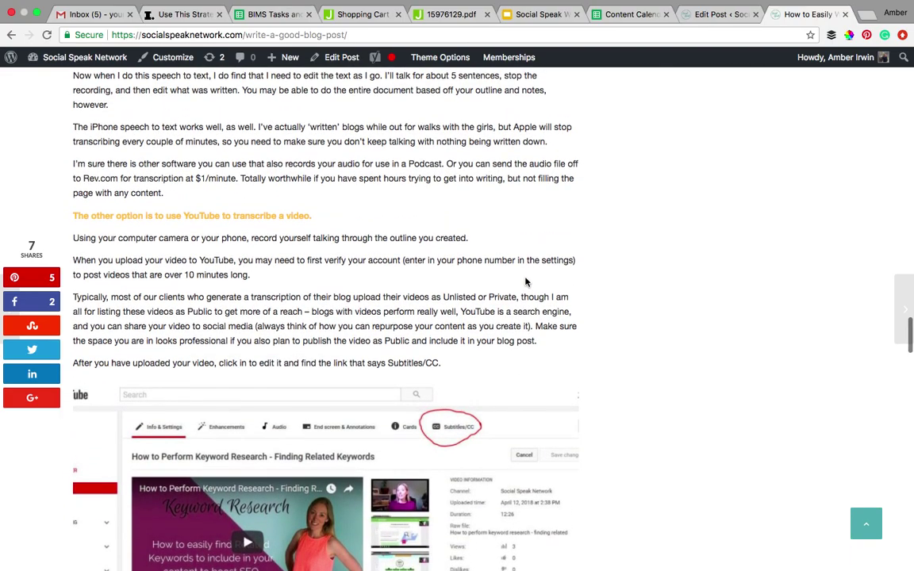
pyautogui.scroll(10, 525, 281)
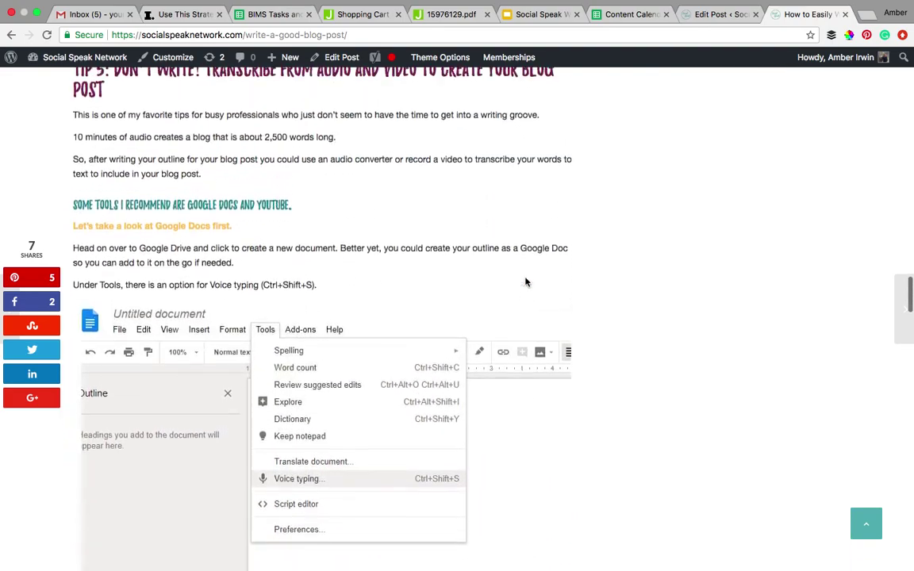
pyautogui.scroll(3, 526, 281)
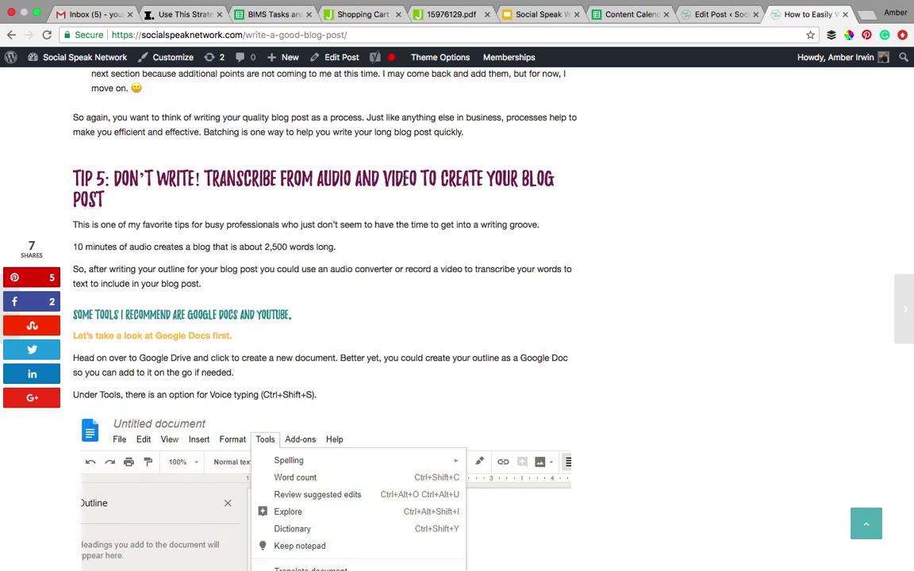
# - Examine the published post's headings, highlighted lines, lists and quote blocks from Tip 4 back up to the introduction
pyautogui.scroll(8, 405, 179)
pyautogui.scroll(2, 405, 185)
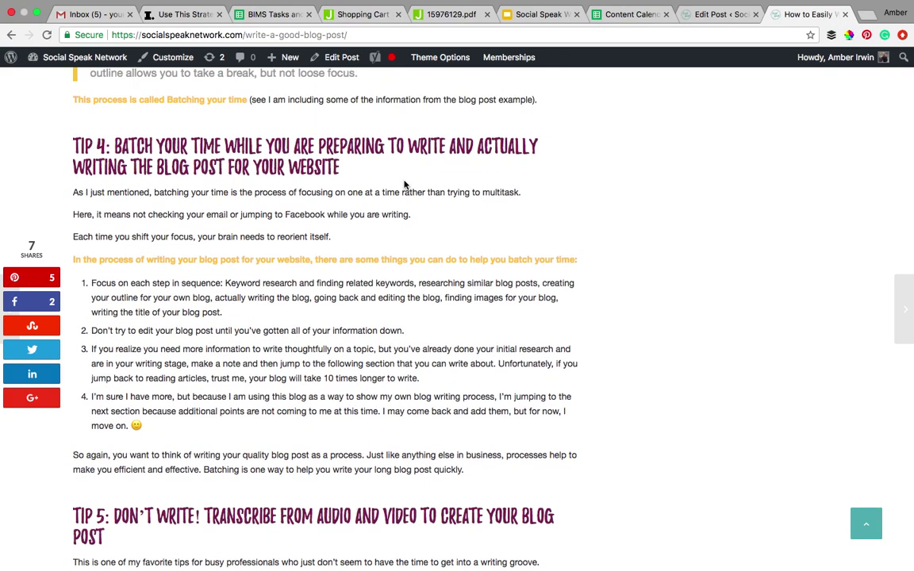
pyautogui.scroll(7, 404, 184)
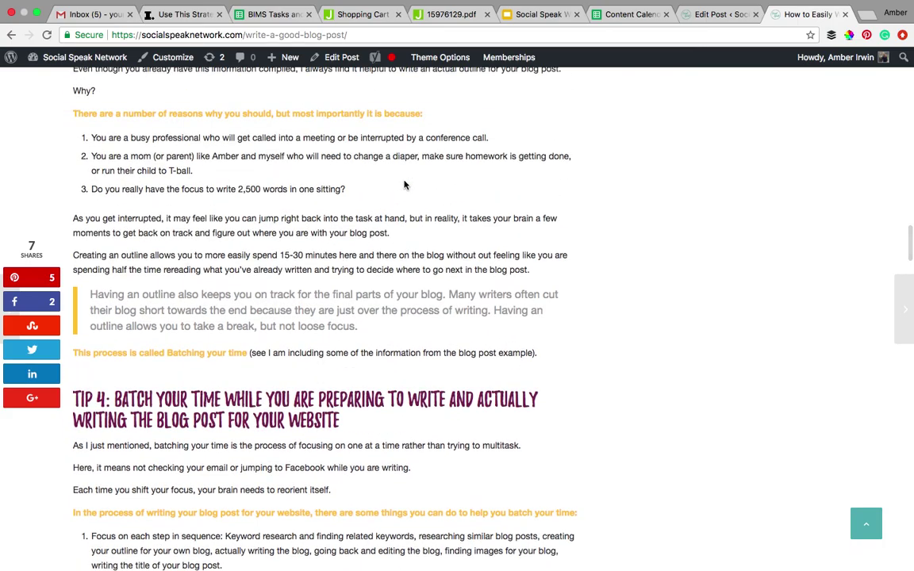
pyautogui.scroll(9, 405, 185)
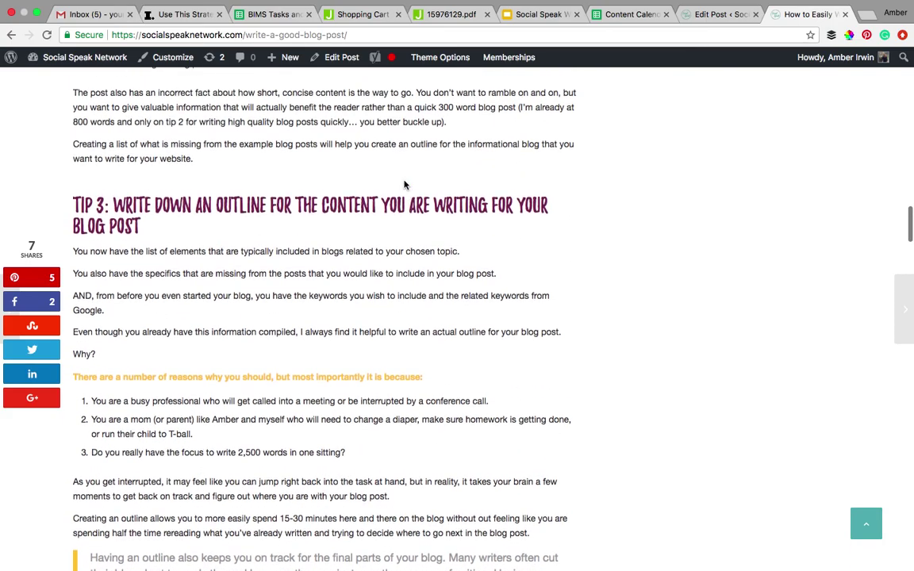
pyautogui.scroll(3, 404, 184)
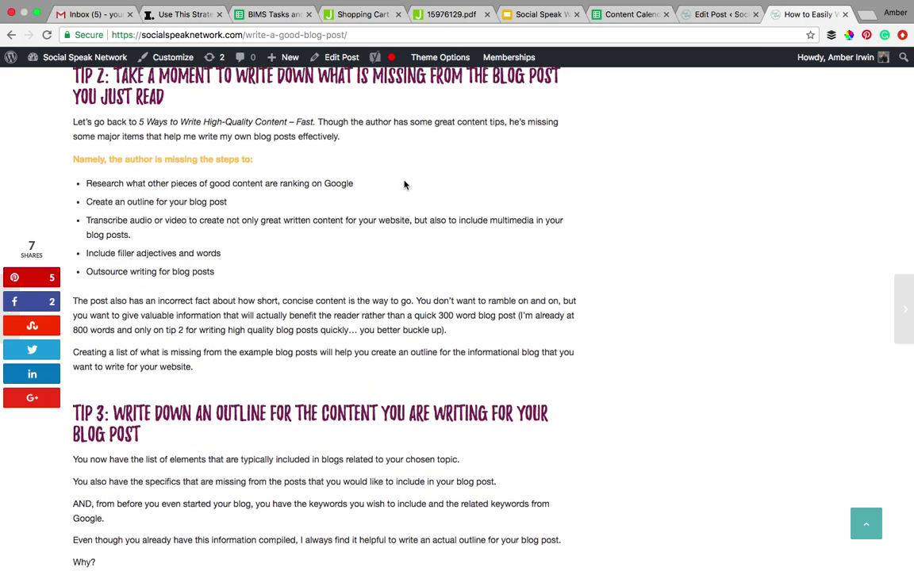
pyautogui.scroll(20, 404, 185)
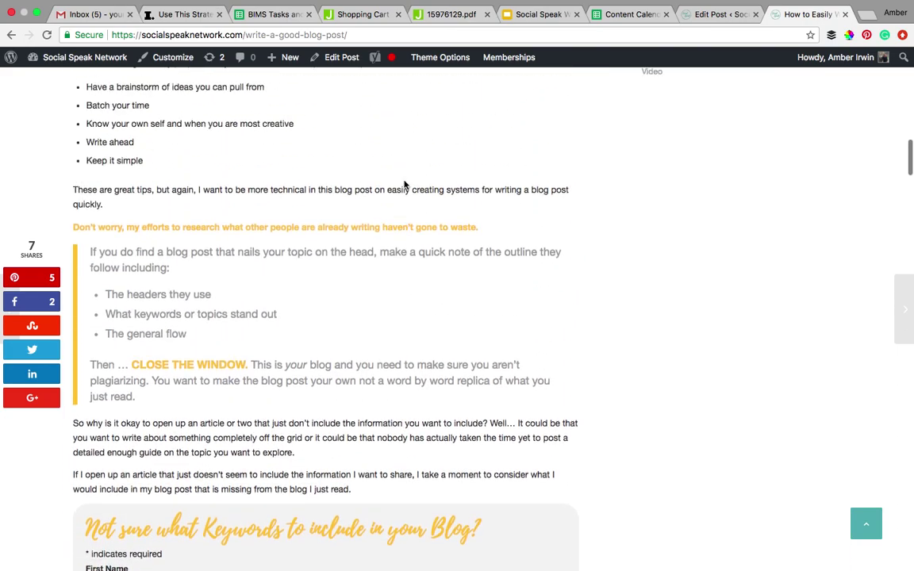
pyautogui.scroll(14, 404, 184)
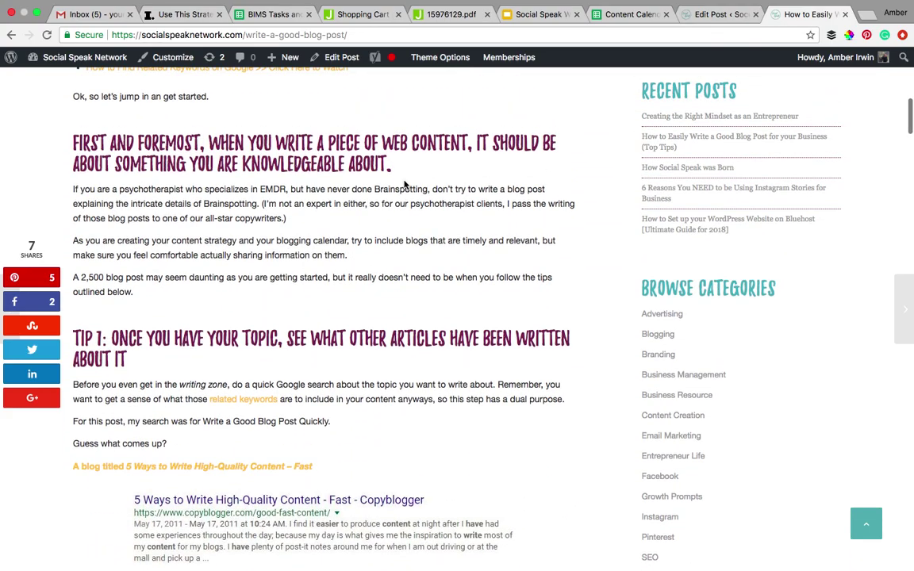
pyautogui.scroll(12, 405, 185)
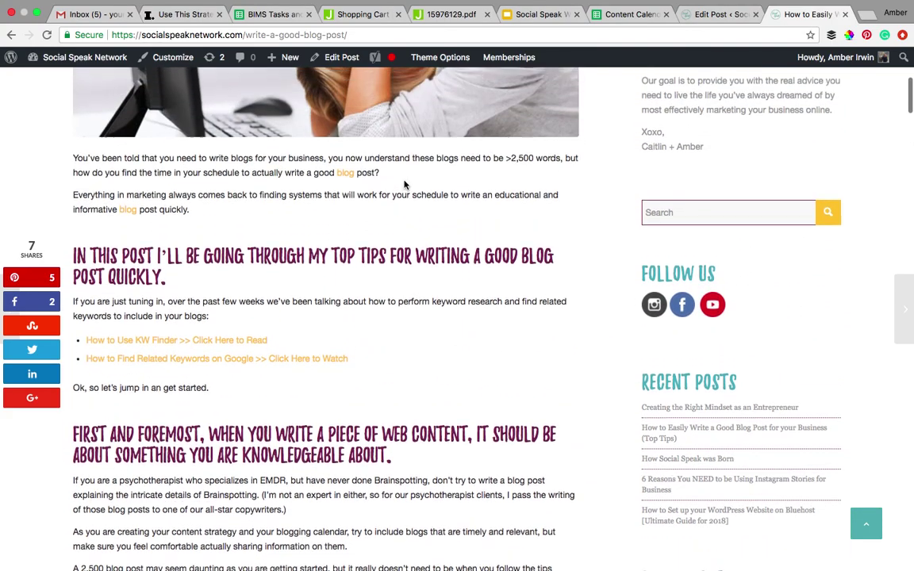